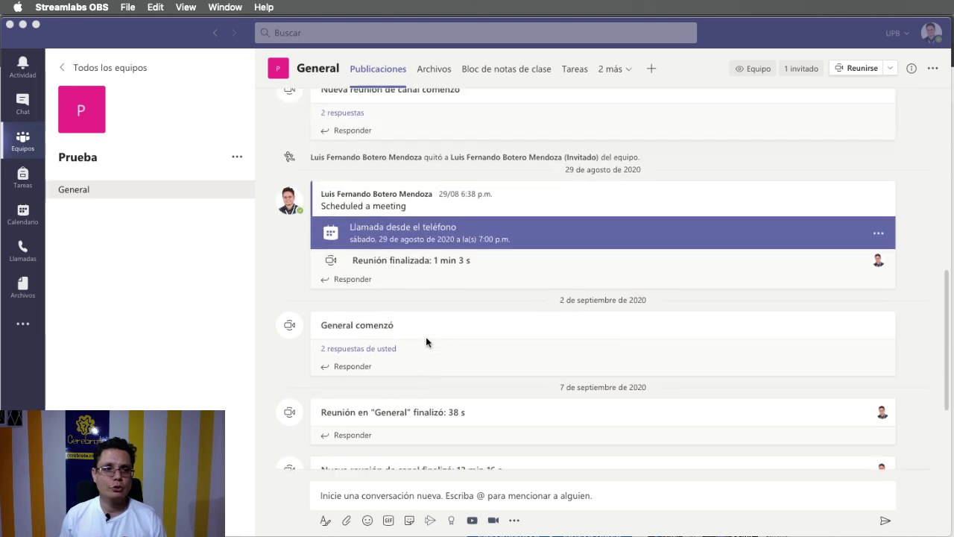
- Go back to the list of all teams and open the Prueba team
scroll(426, 337, down, 5)
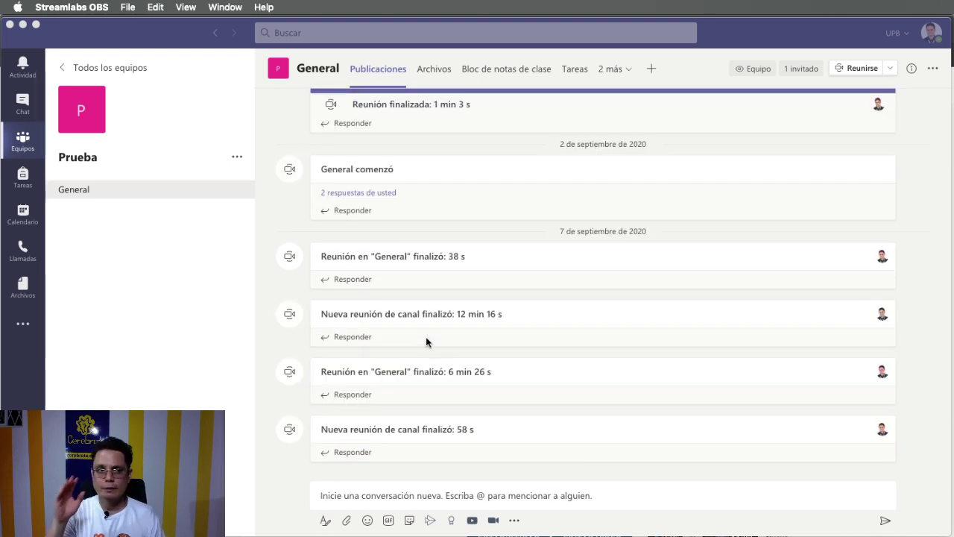
click(82, 75)
click(107, 68)
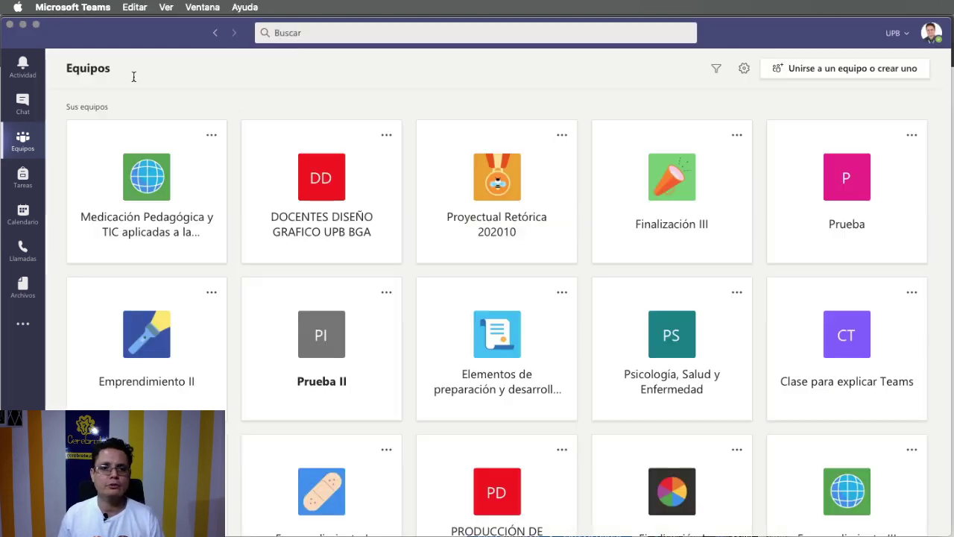
click(840, 221)
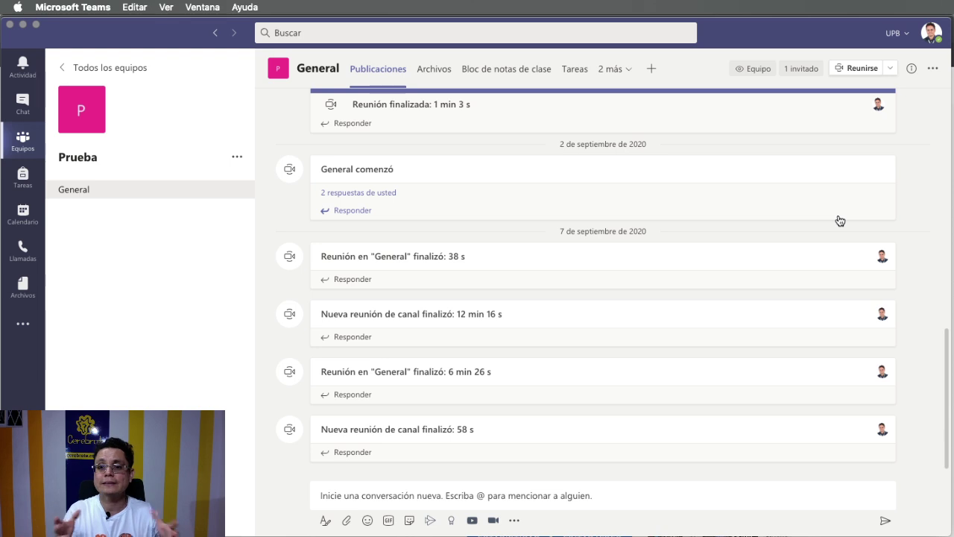
- Start a new Tarea-type assignment in the General channel of the Prueba team
click(574, 70)
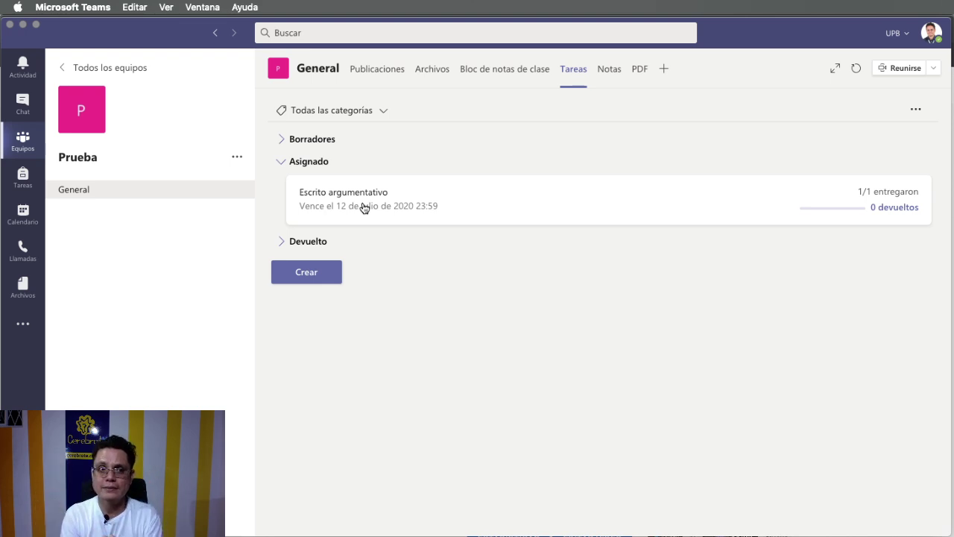
click(328, 271)
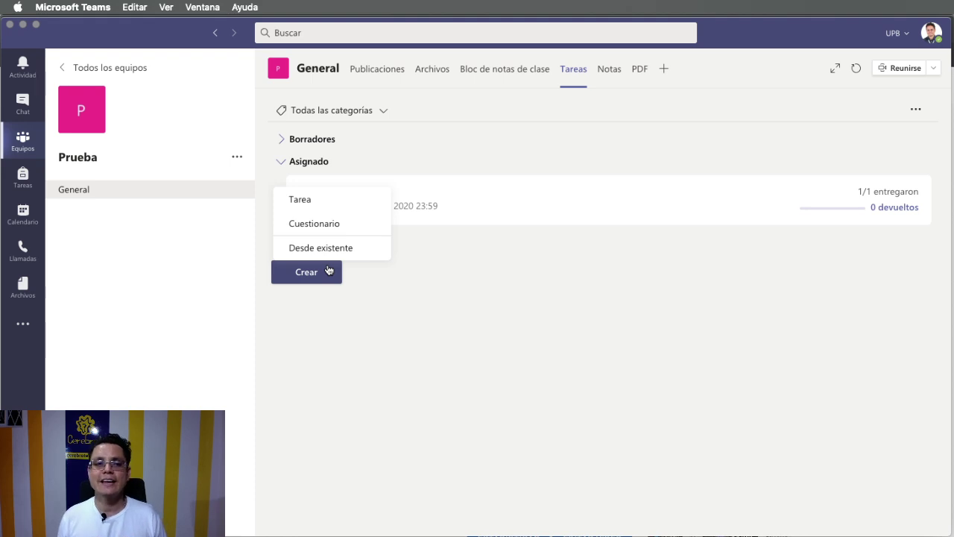
click(318, 206)
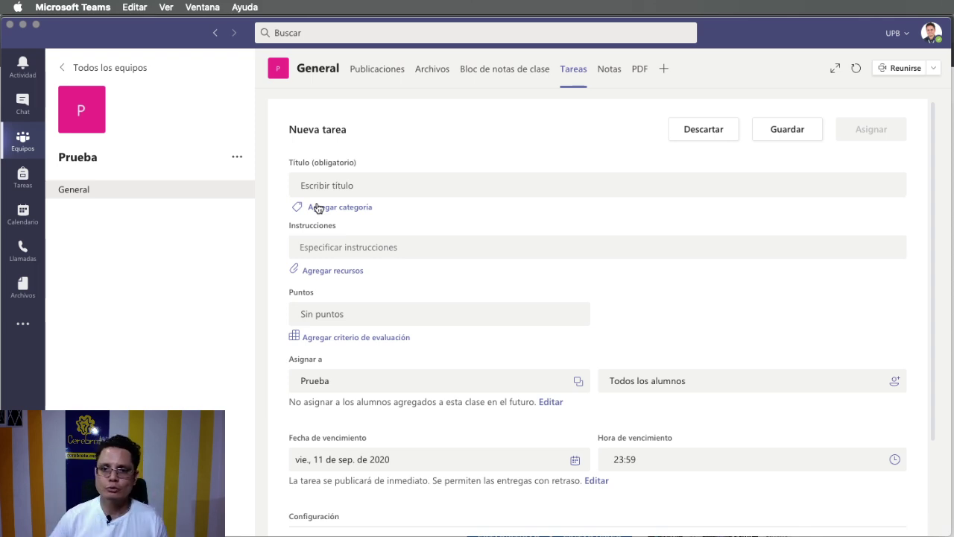
- Title the assignment "Revisar el material para hacer un ensayo - El ensayo"
scroll(424, 168, down, 1)
click(386, 182)
text(Revisar el mate)
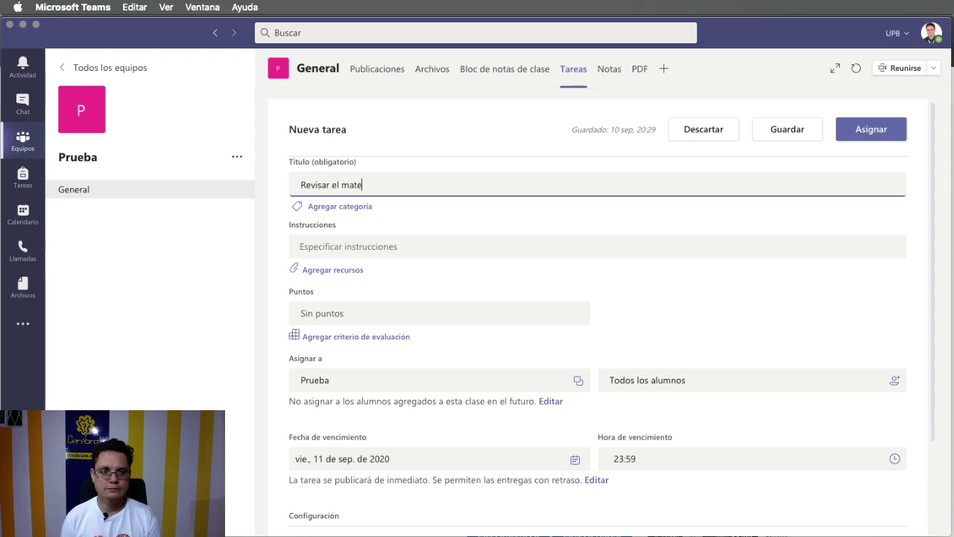
text(rial para)
key(BackSpace)
key(BackSpace)
text(ara hacer un)
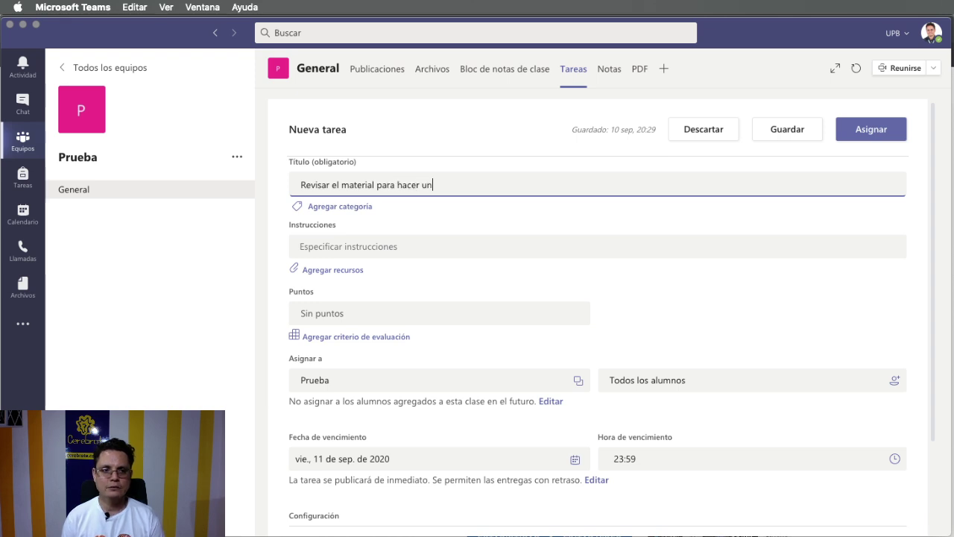
text( ensayo)
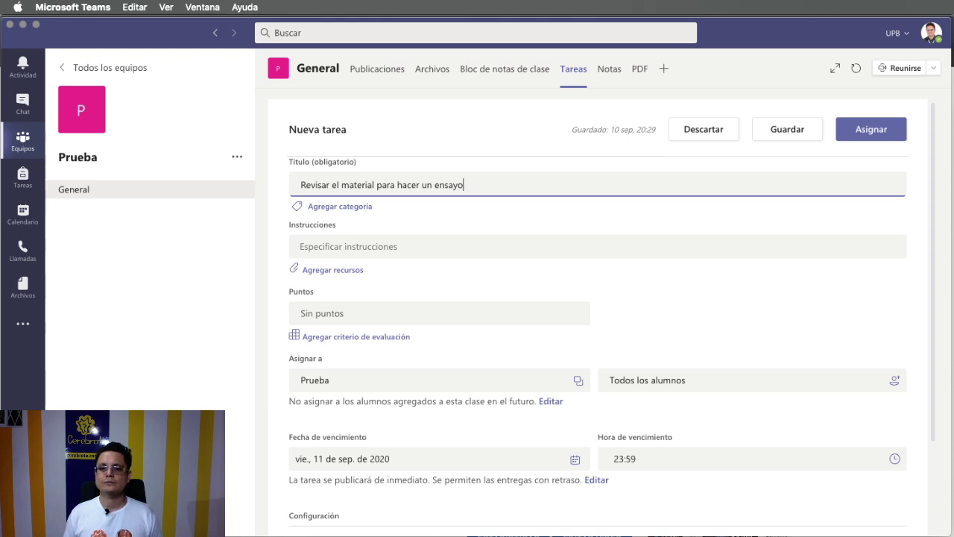
text( -)
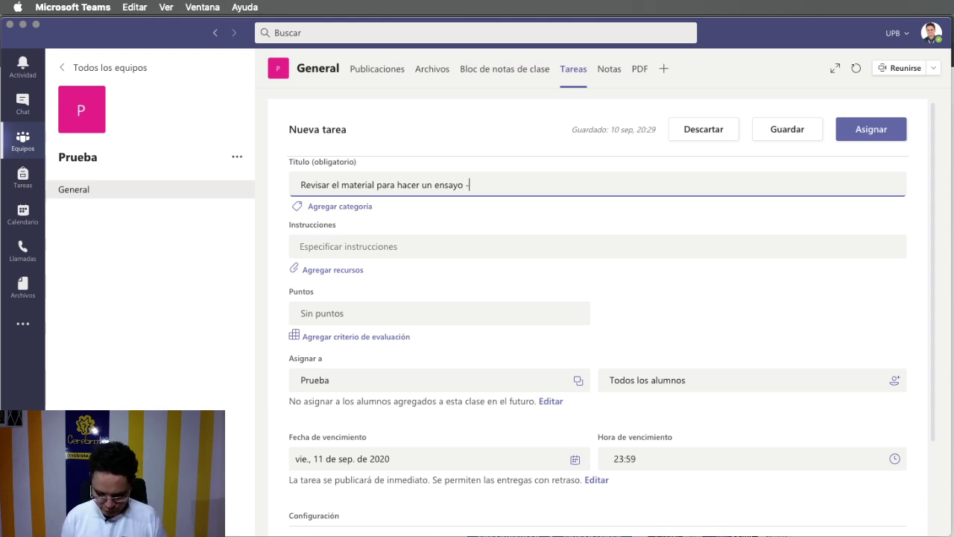
text( El ensayo)
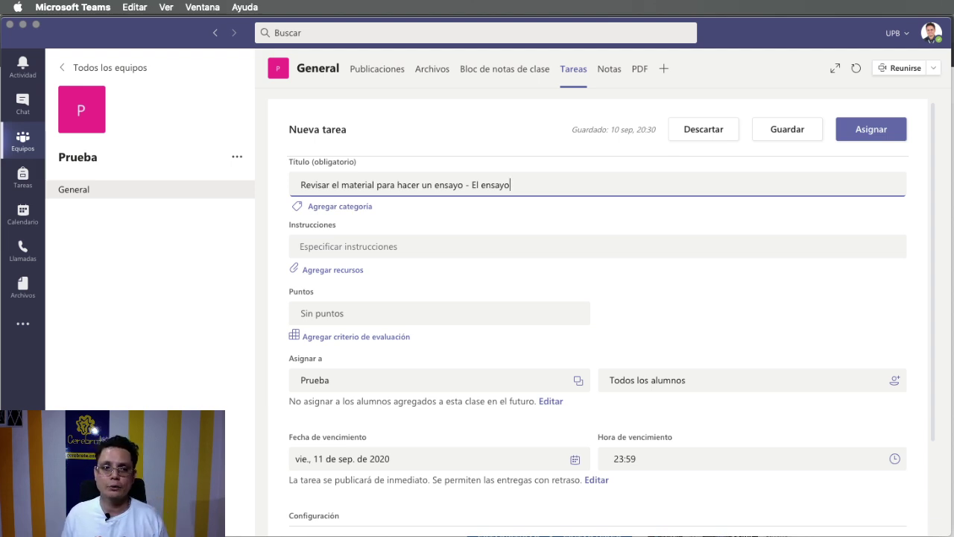
- Enter the assignment instructions "revise el material adjunto y elabore un ensayo de dos cuadrillas."
click(334, 249)
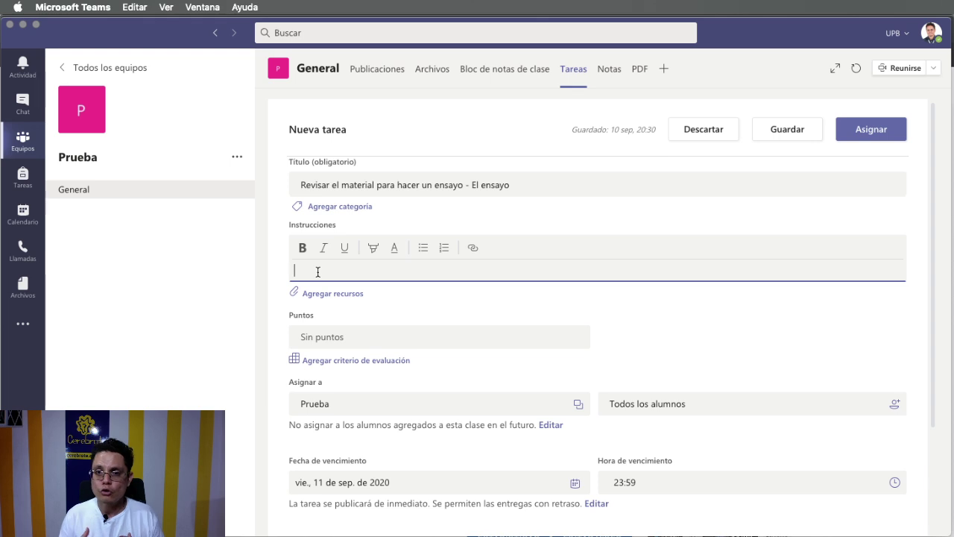
text(revise el )
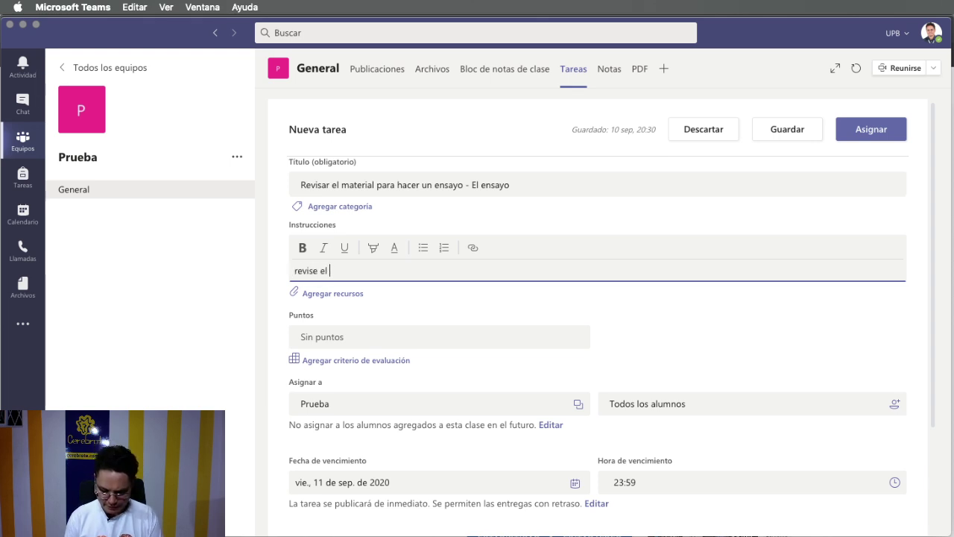
text(material adjunto )
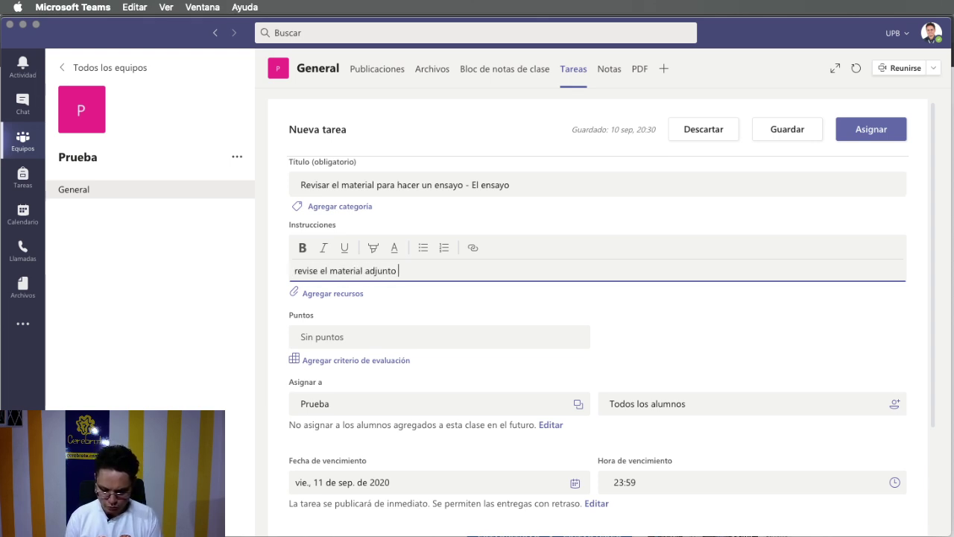
text(y elabore )
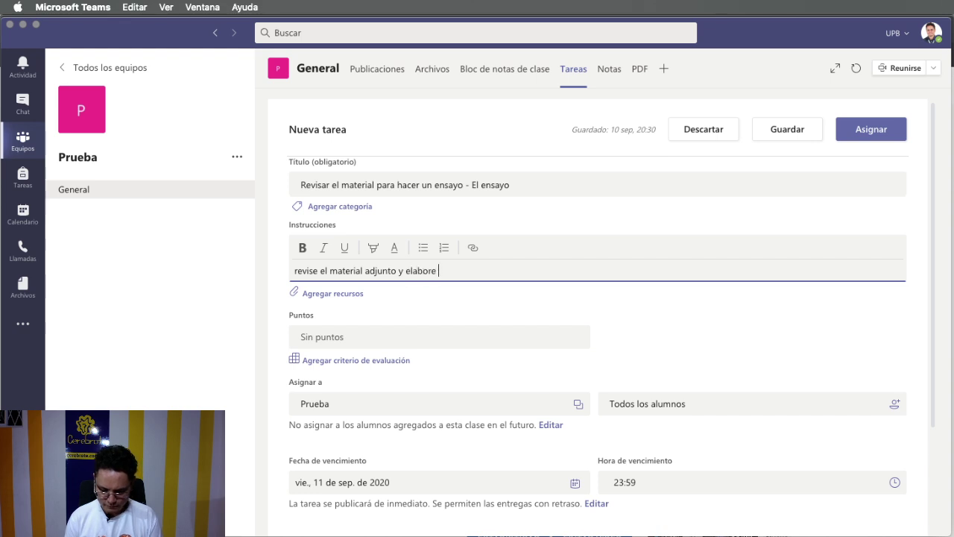
text(un ensayo de )
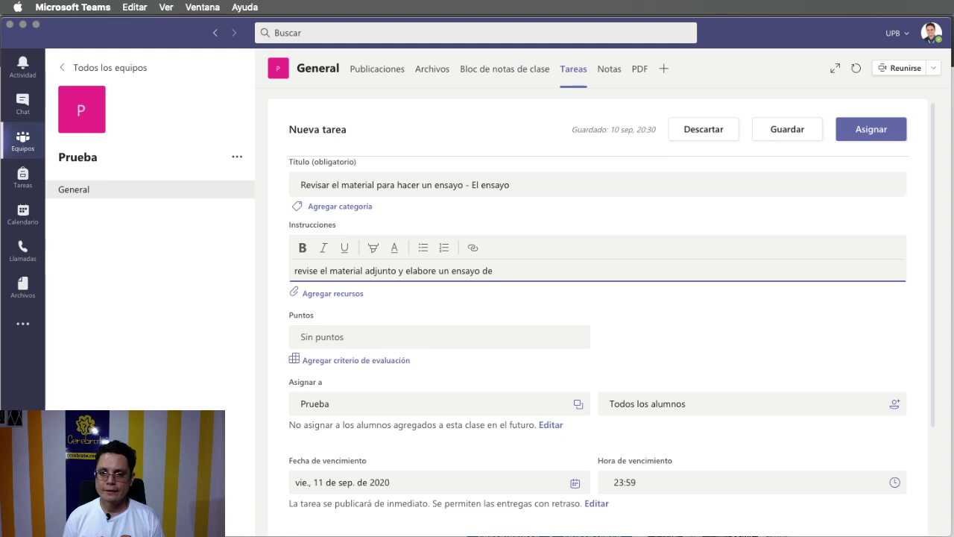
text(dos páginas a)
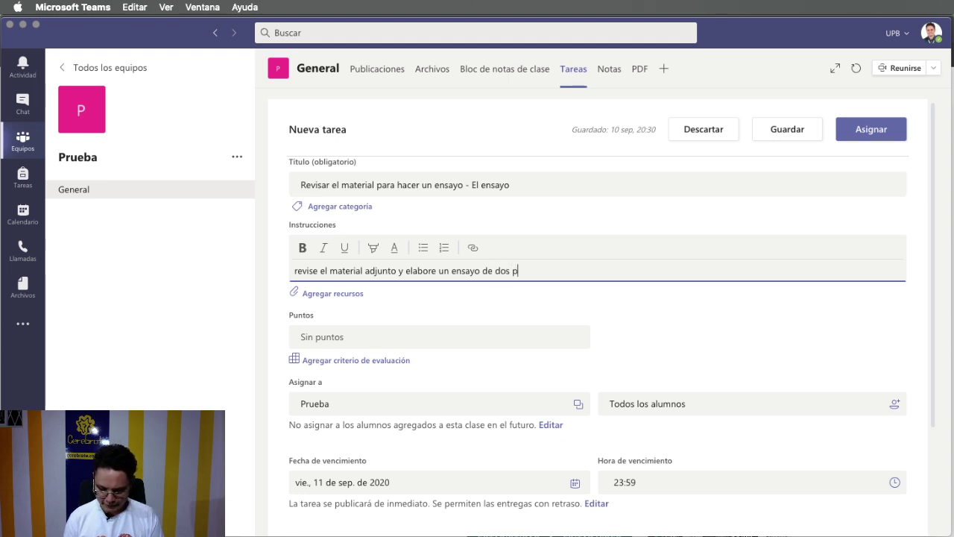
key(BackSpace)
key(BackSpace)
key(BackSpace)
key(BackSpace)
key(BackSpace)
key(BackSpace)
key(BackSpace)
text(cuadrillas.)
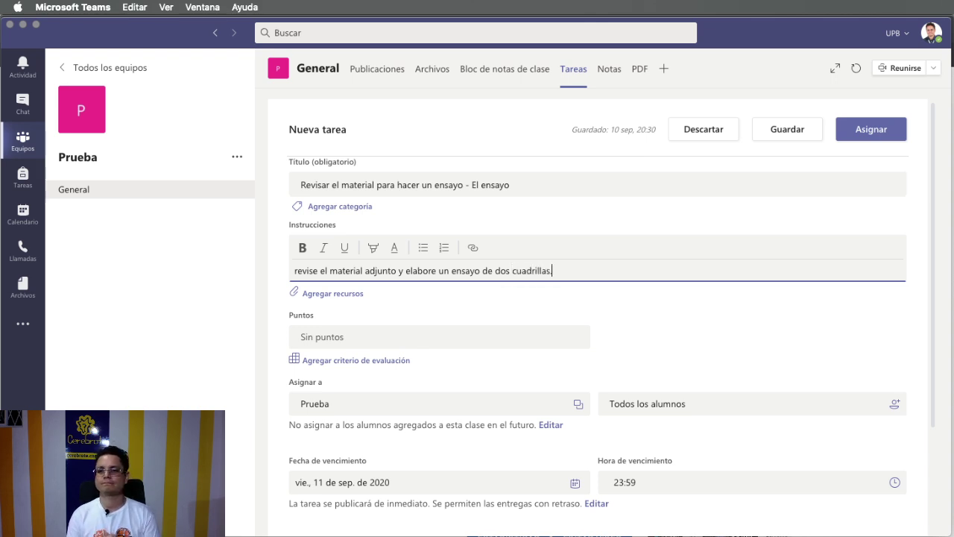
- Capitalize the first letter of the instructions so the sentence begins with "Revise"
click(295, 270)
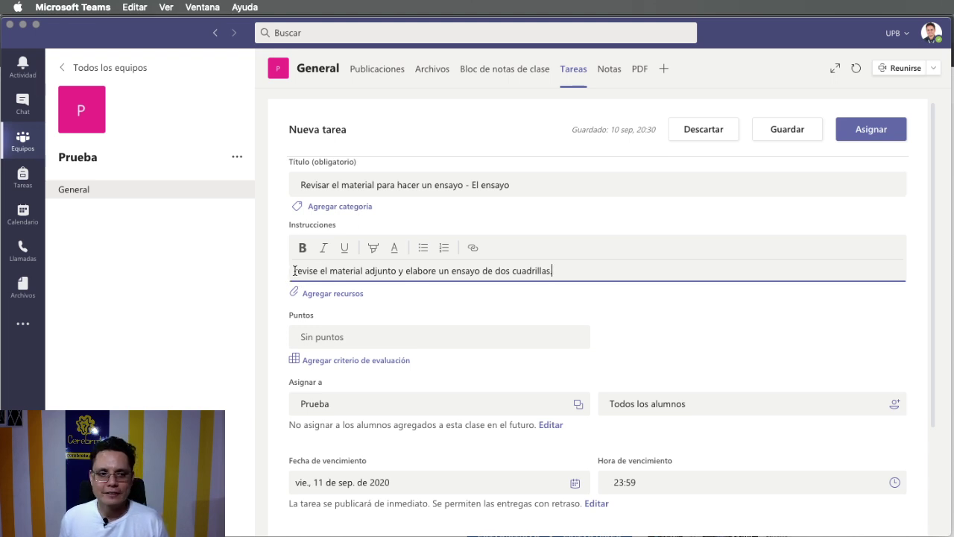
key(Delete)
text(R)
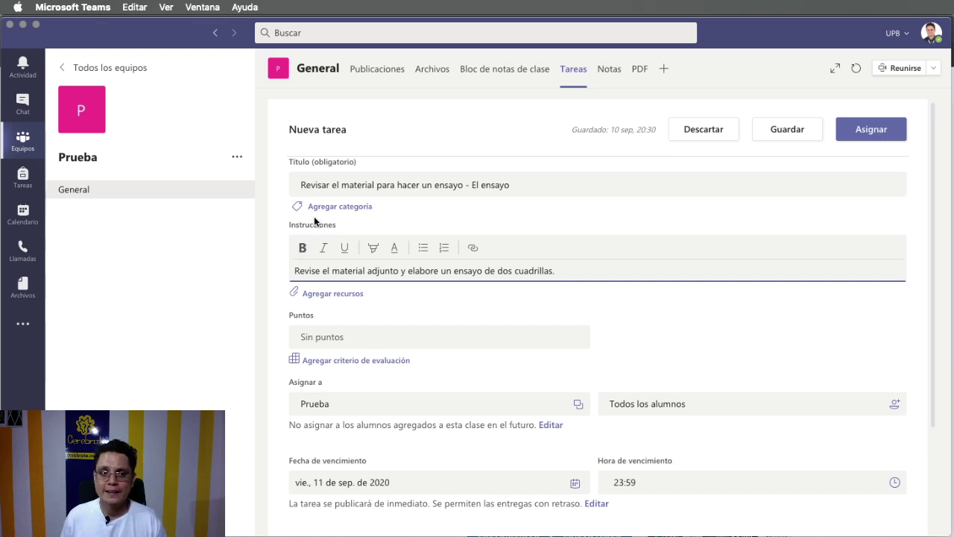
- Attach Document1.docx from OneDrive to the assignment as a resource
click(324, 298)
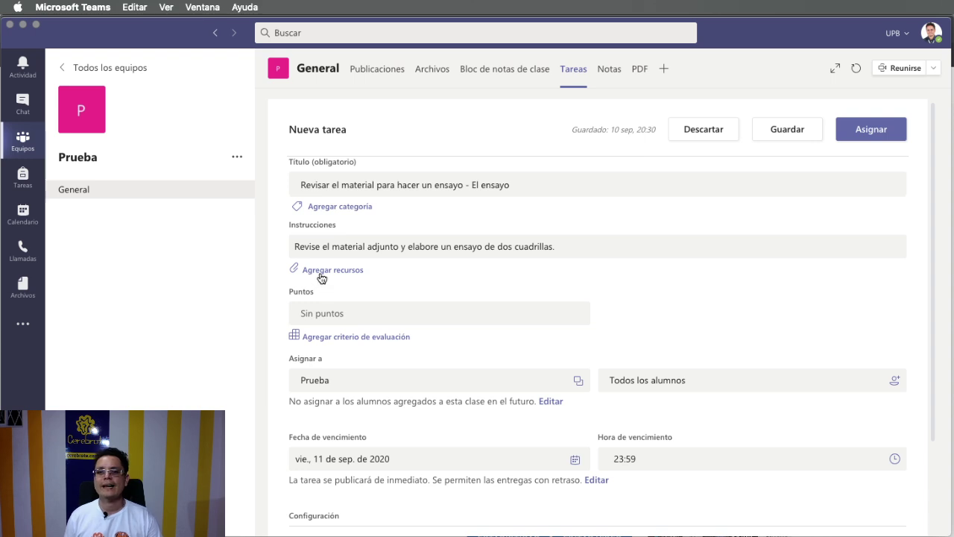
click(322, 271)
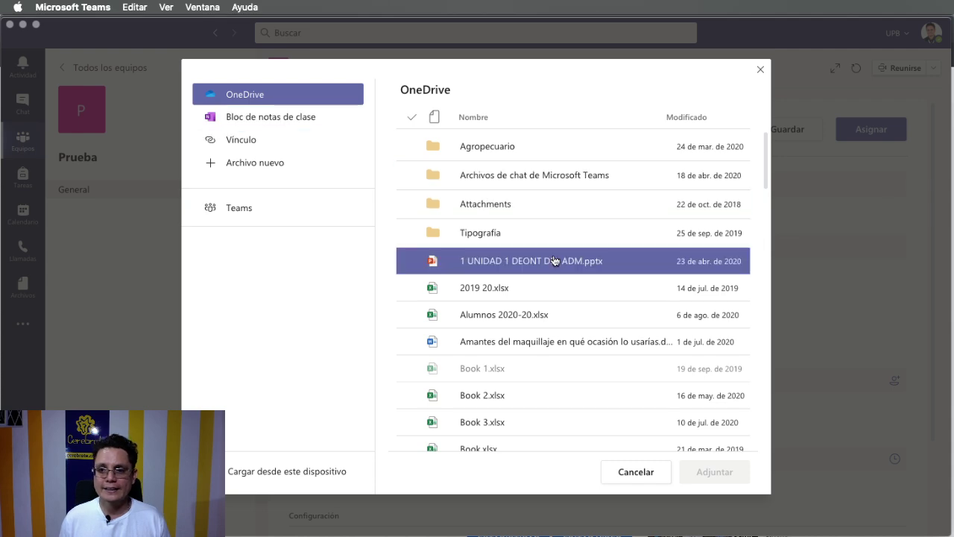
scroll(553, 260, down, 5)
scroll(554, 260, down, 10)
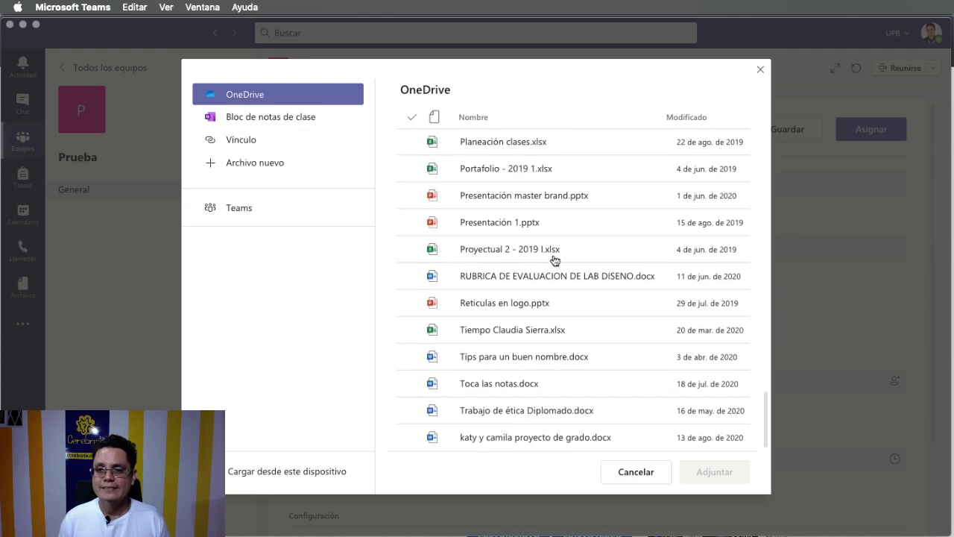
scroll(554, 260, up, 15)
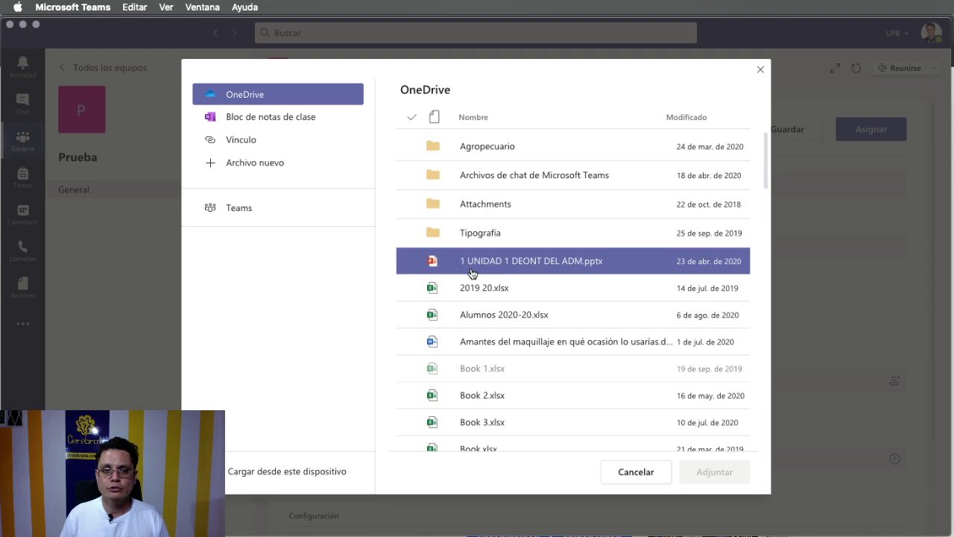
scroll(472, 274, down, 10)
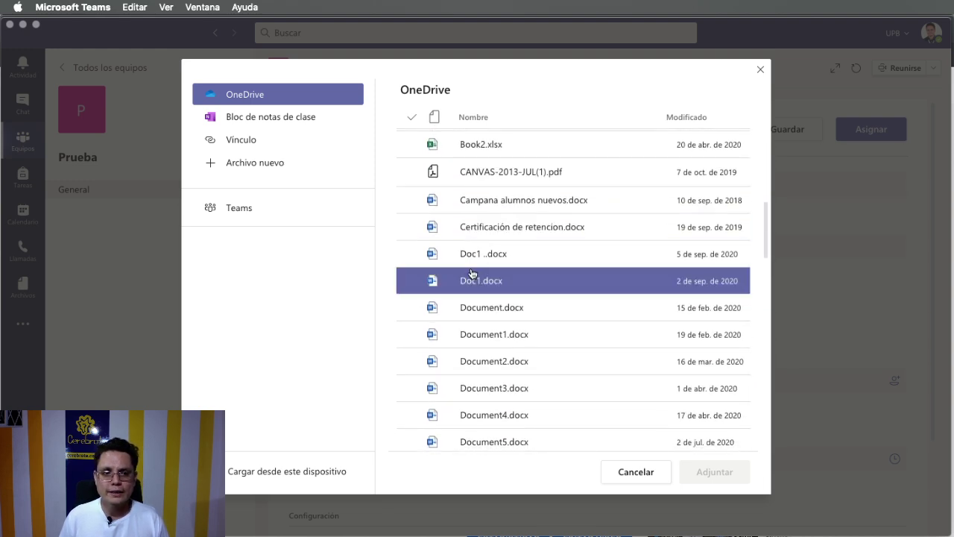
scroll(472, 274, down, 3)
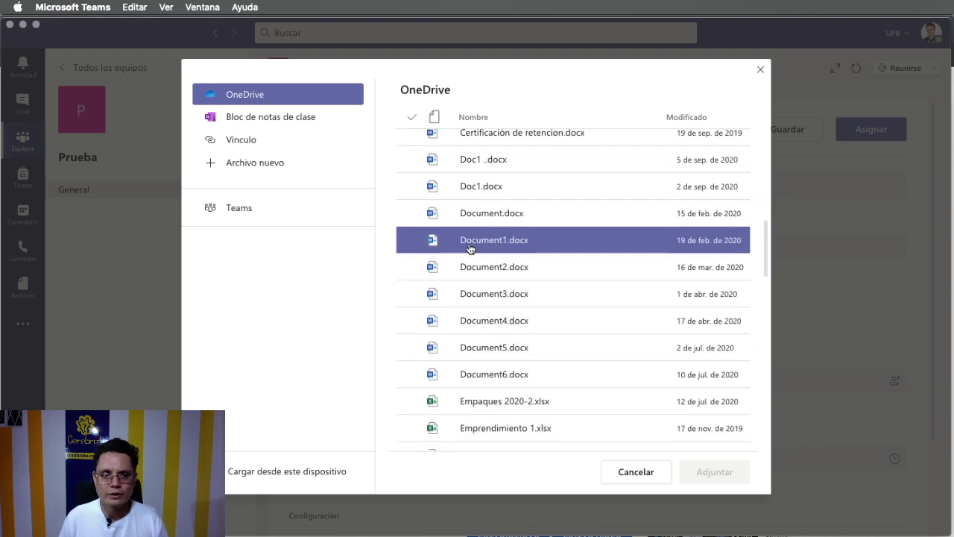
click(470, 248)
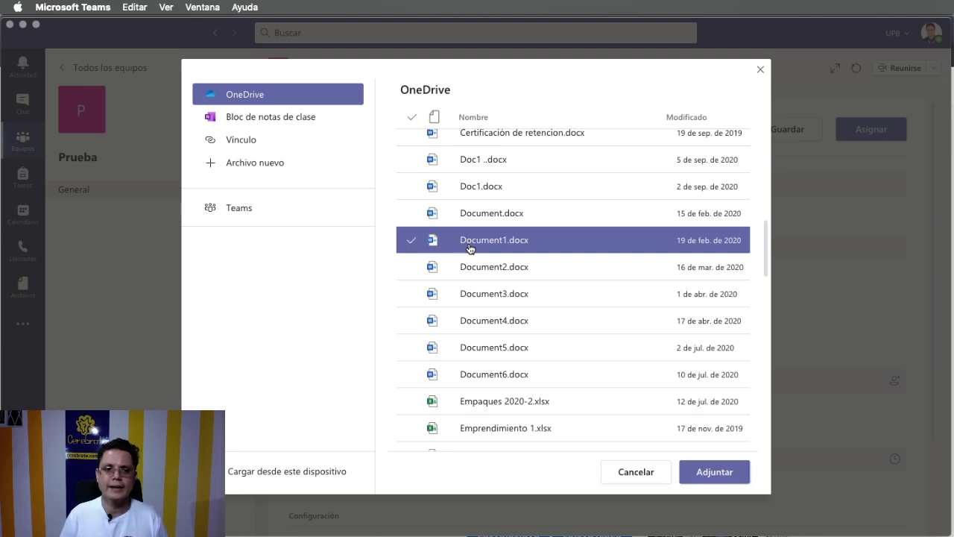
click(712, 477)
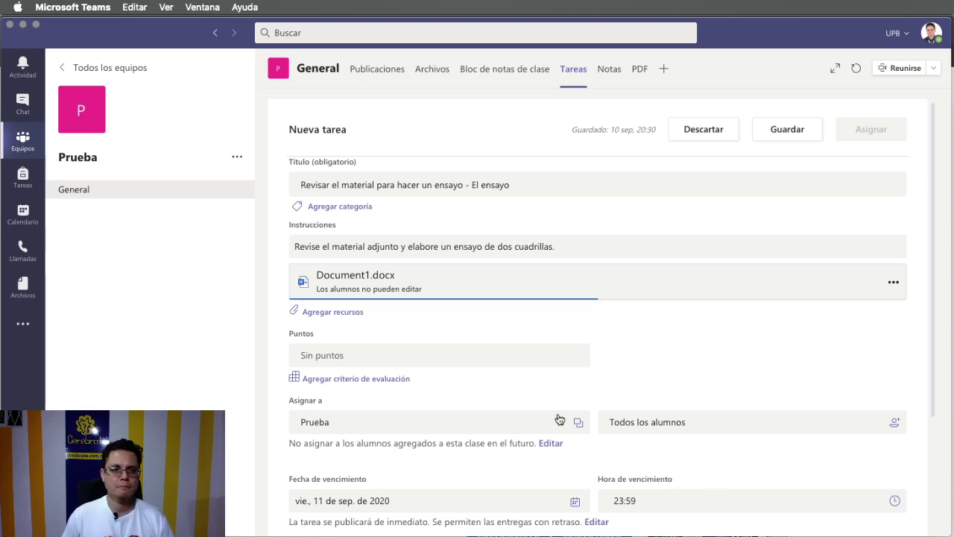
- Start adding another resource and examine the class notebook, link and new file options
click(342, 320)
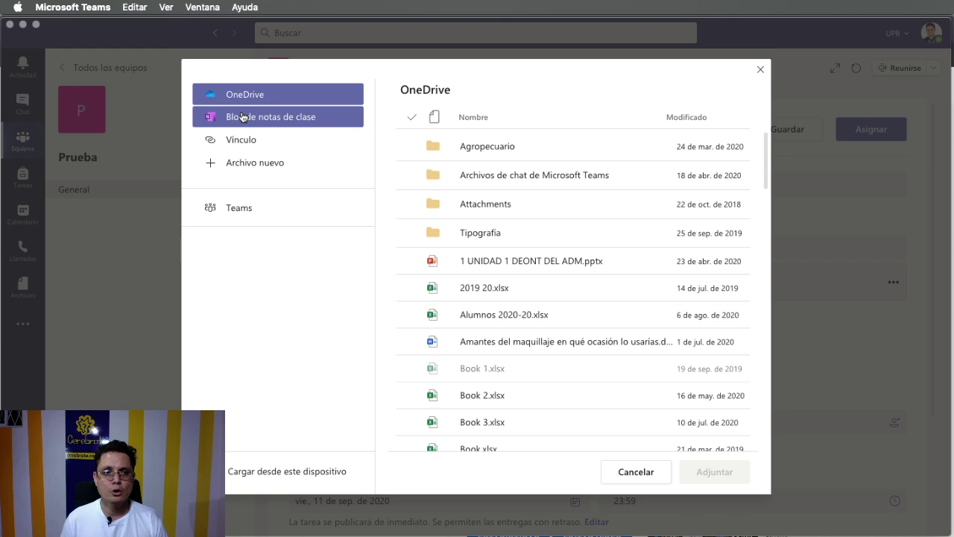
click(242, 117)
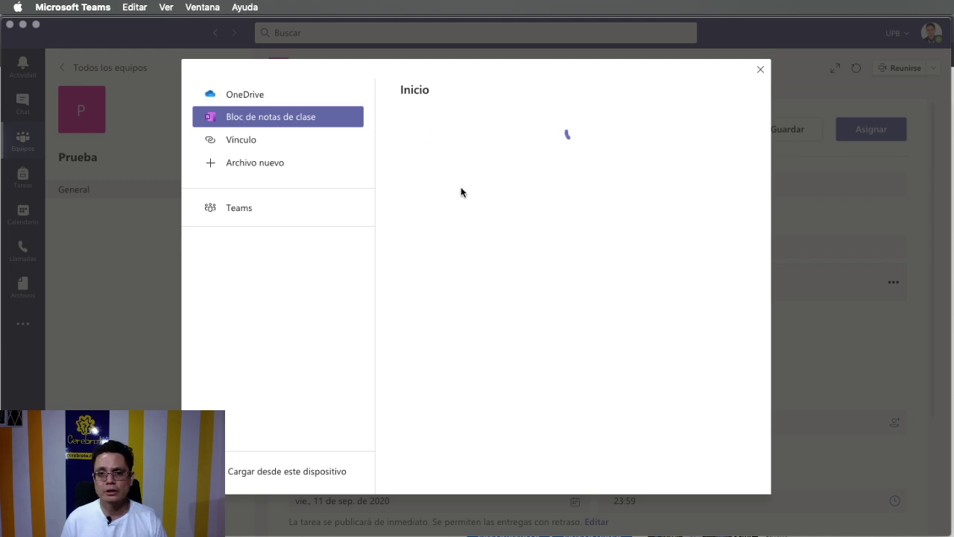
click(245, 141)
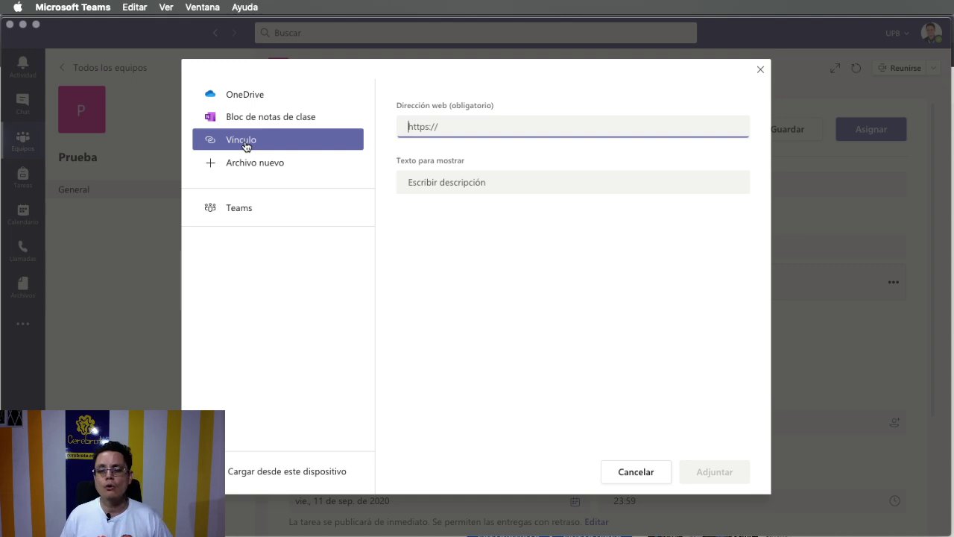
click(247, 164)
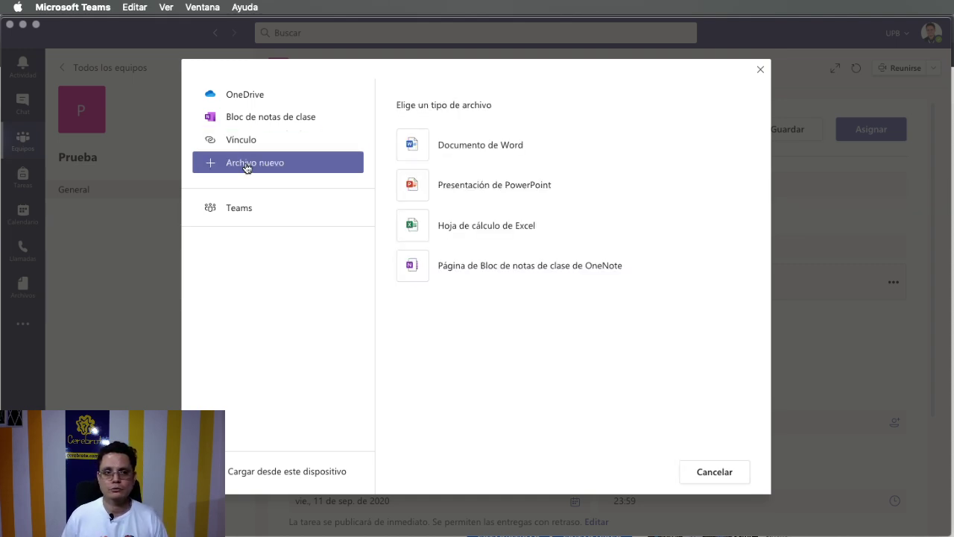
- Switch to Chrome, copy the open YouTube video's address, and enter it in Teams as the web address of a new link resource
click(227, 141)
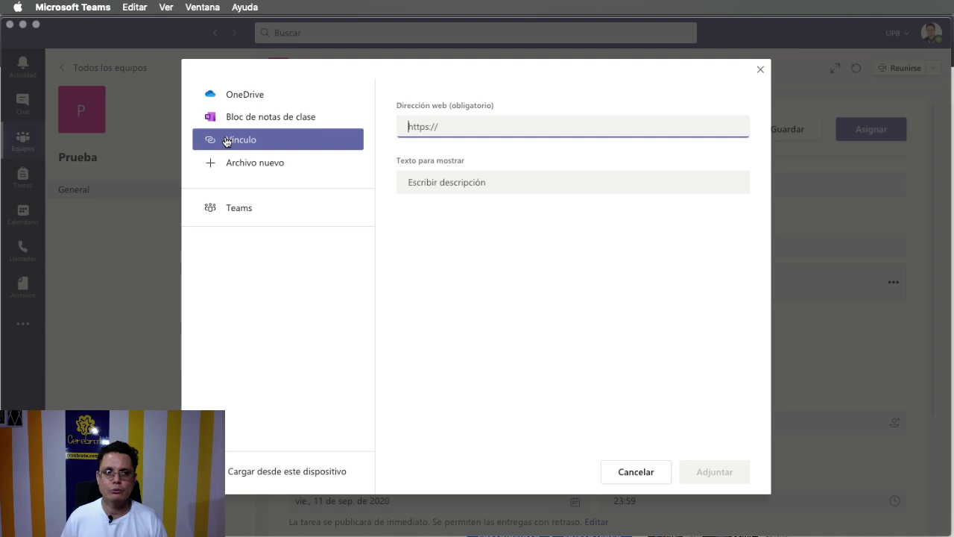
key(super+Tab)
key(super+Tab)
key(super+Tab)
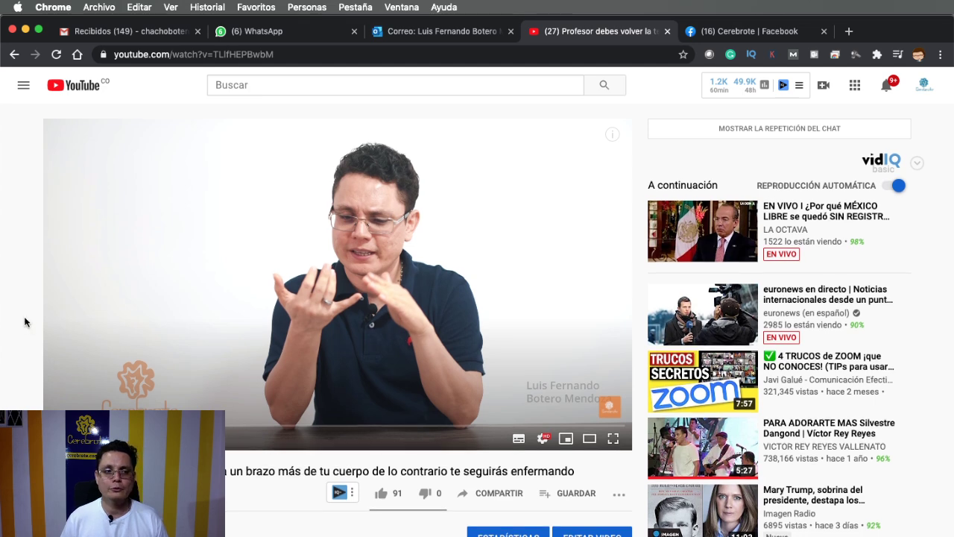
scroll(25, 322, down, 3)
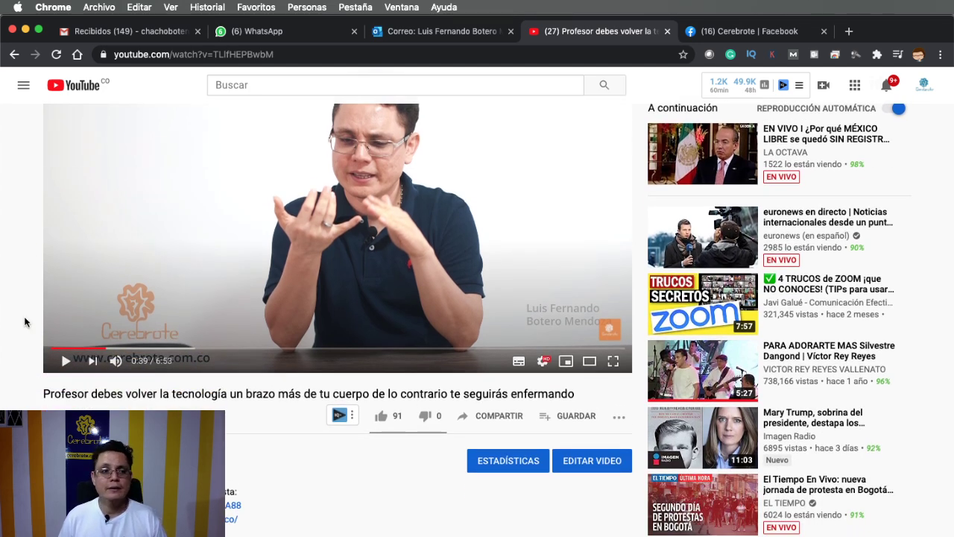
scroll(25, 322, down, 1)
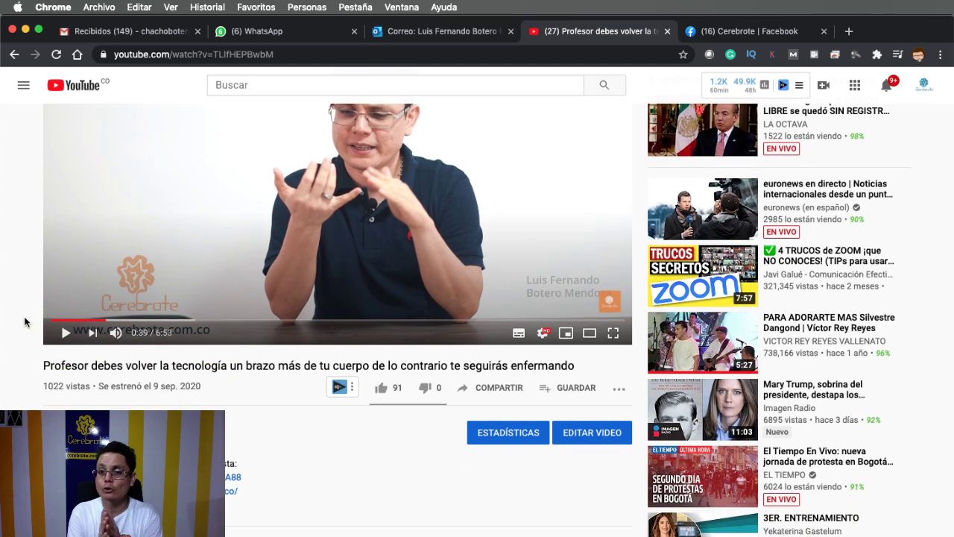
scroll(24, 316, up, 4)
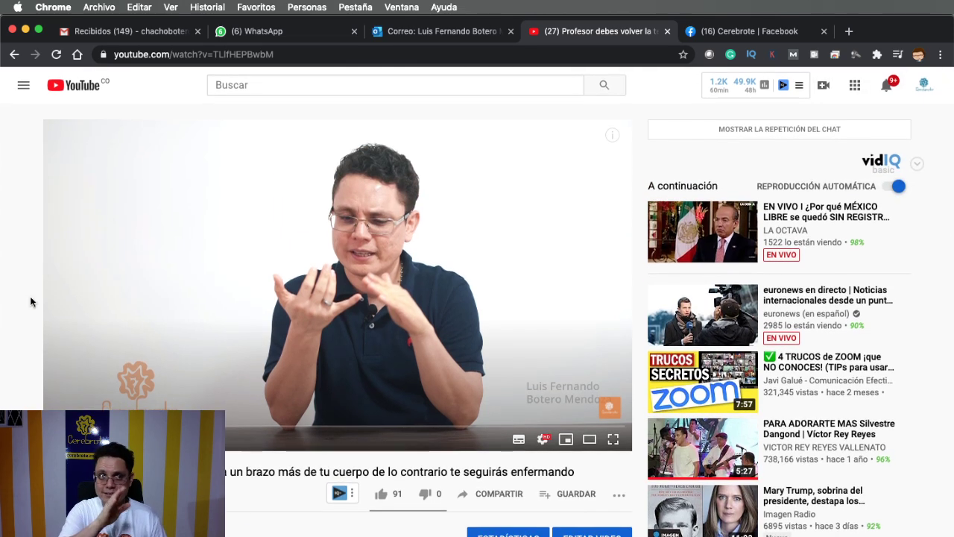
click(158, 56)
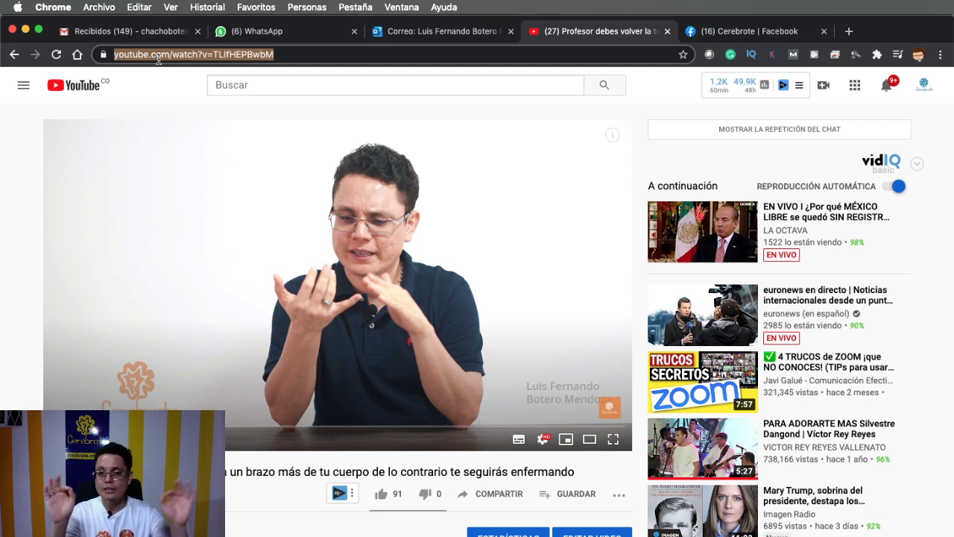
key(super+Tab)
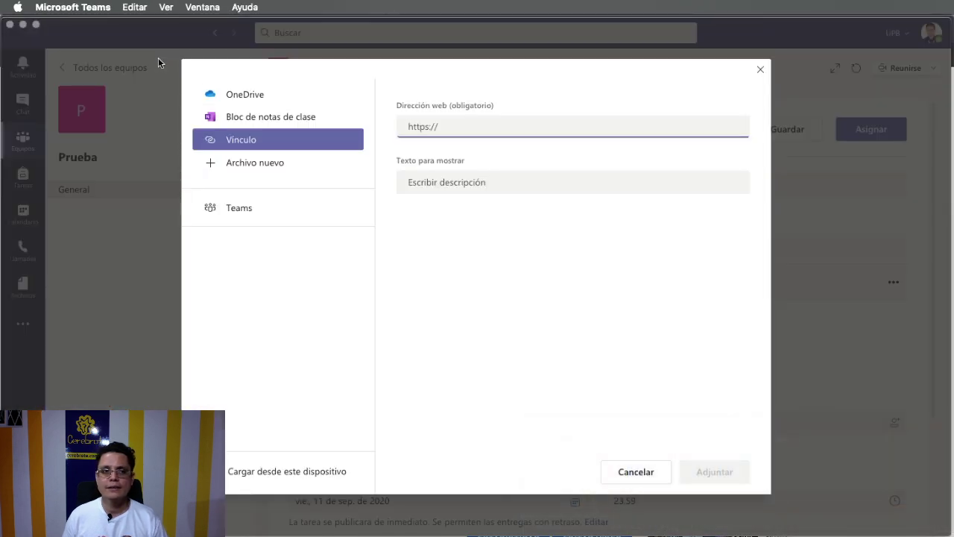
text(https://www.youtube.com/watch?v=TLlfHEPBwbM)
- Set the link's display text to "Video magistral del tema de salud" and attach the link to the assignment
click(460, 183)
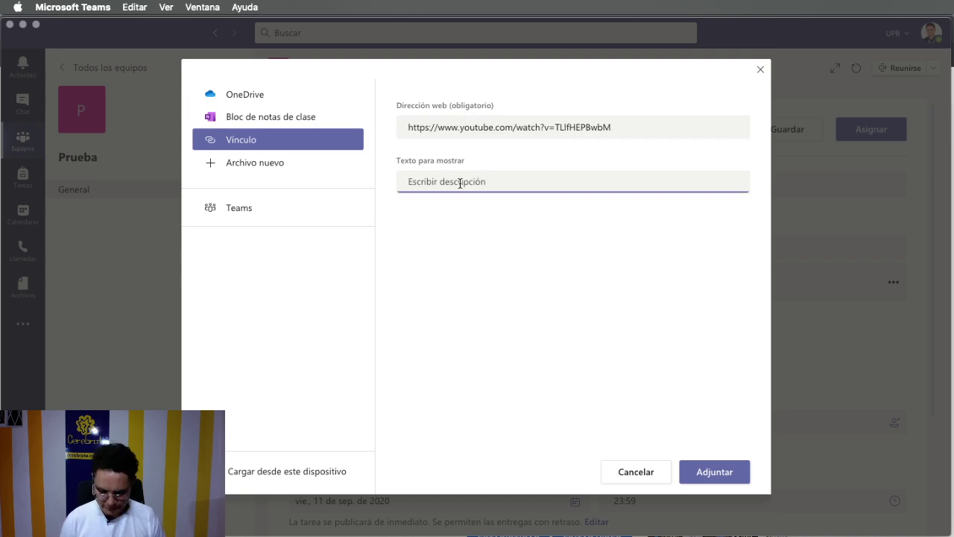
text(Ver tarea)
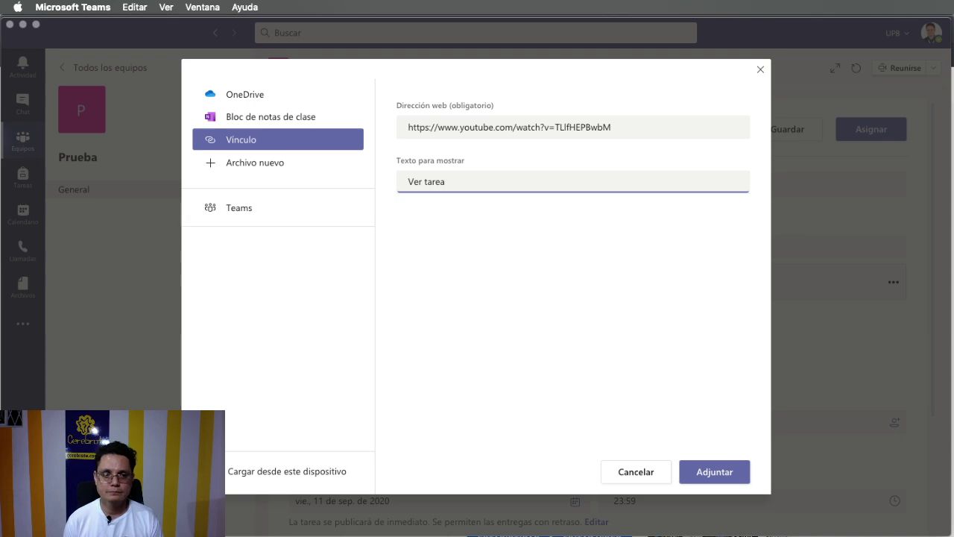
key(super+a)
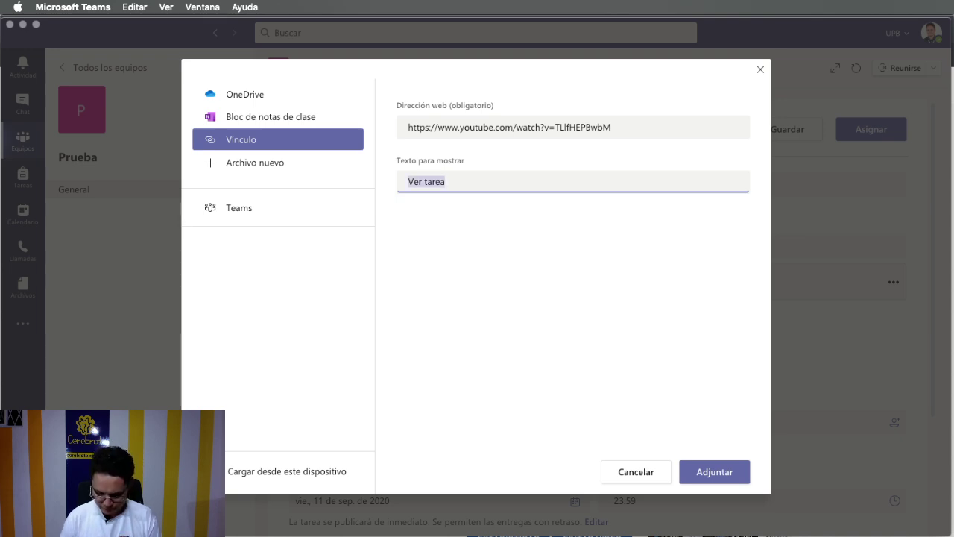
text(Video de)
key(BackSpace)
text(magistral del tema de saludo)
key(BackSpace)
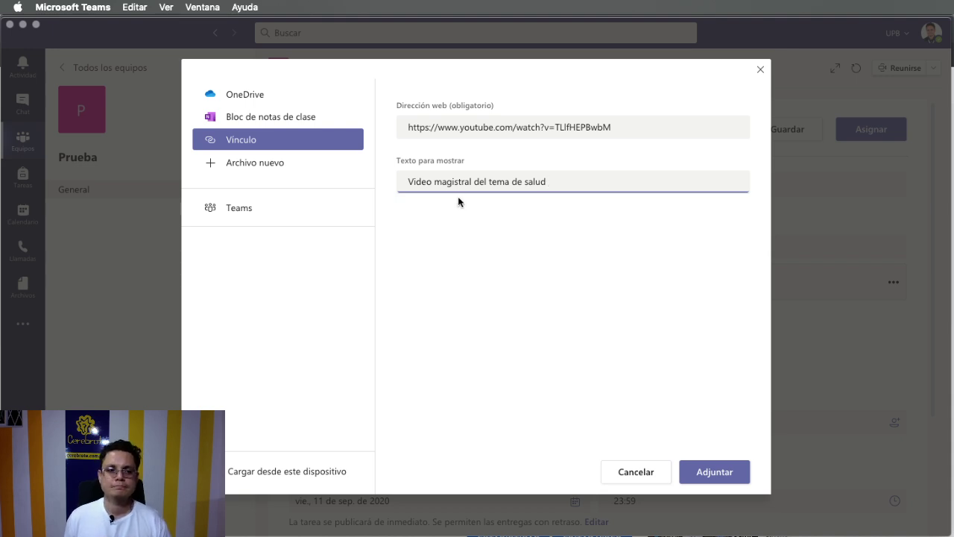
click(715, 472)
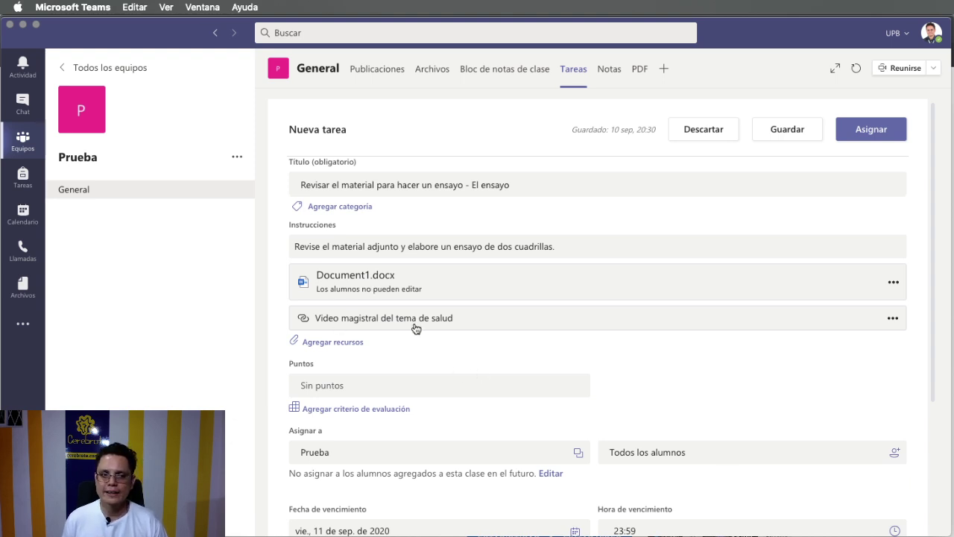
- Look through the teams available as a resource source, and upload 237.jpg from this device as another assignment resource
click(343, 343)
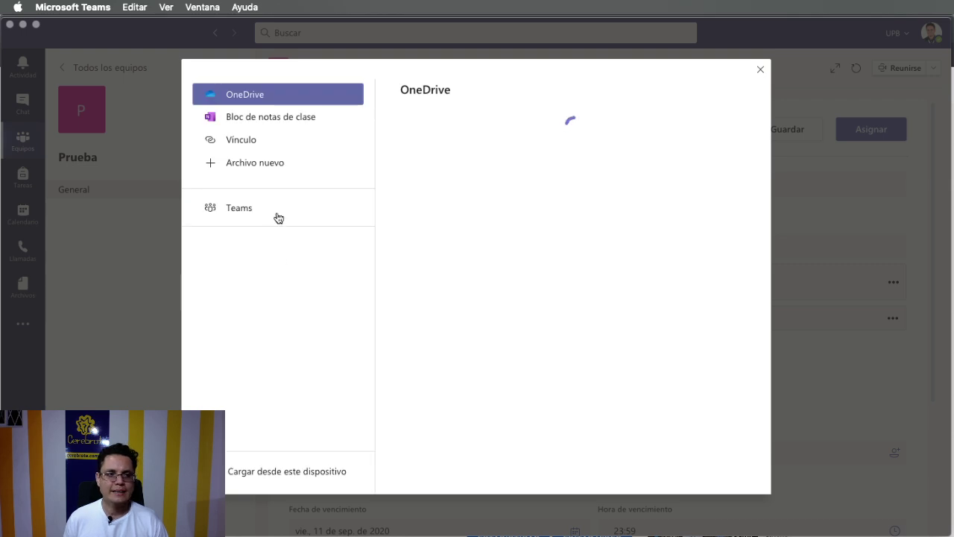
click(268, 209)
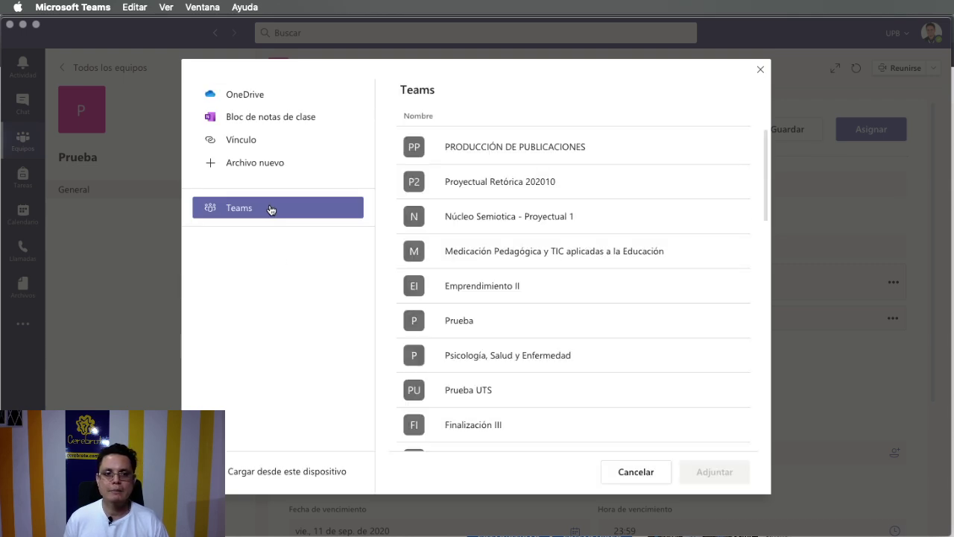
scroll(558, 300, down, 10)
scroll(558, 300, down, 4)
click(558, 296)
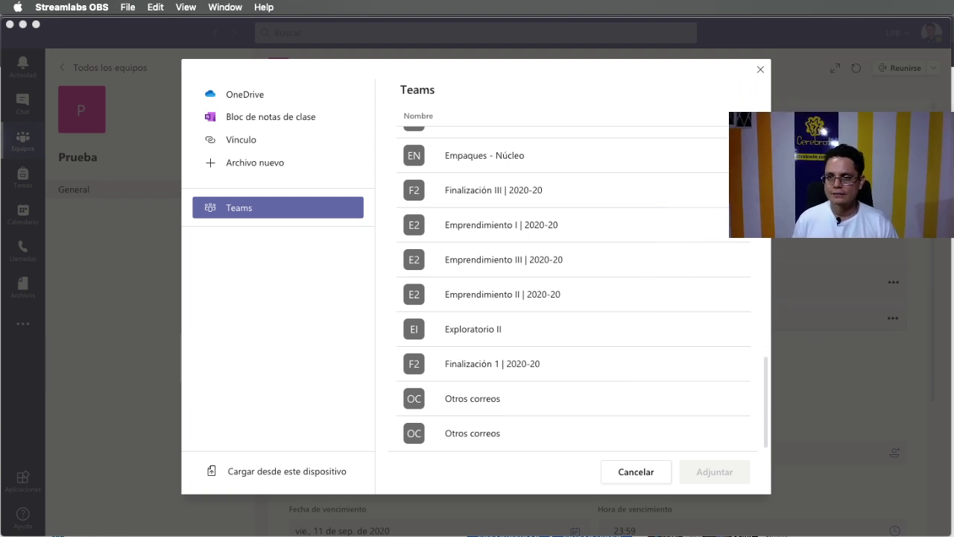
click(301, 440)
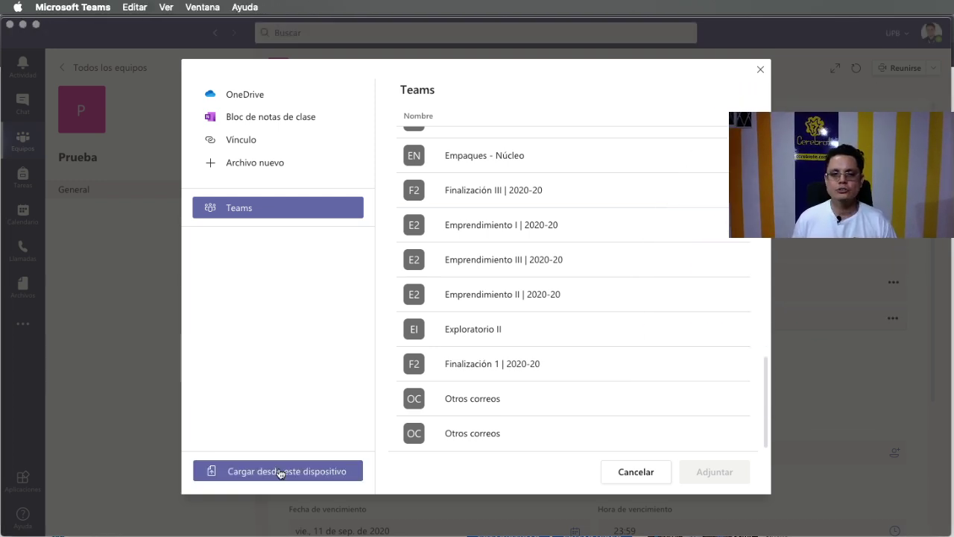
click(280, 473)
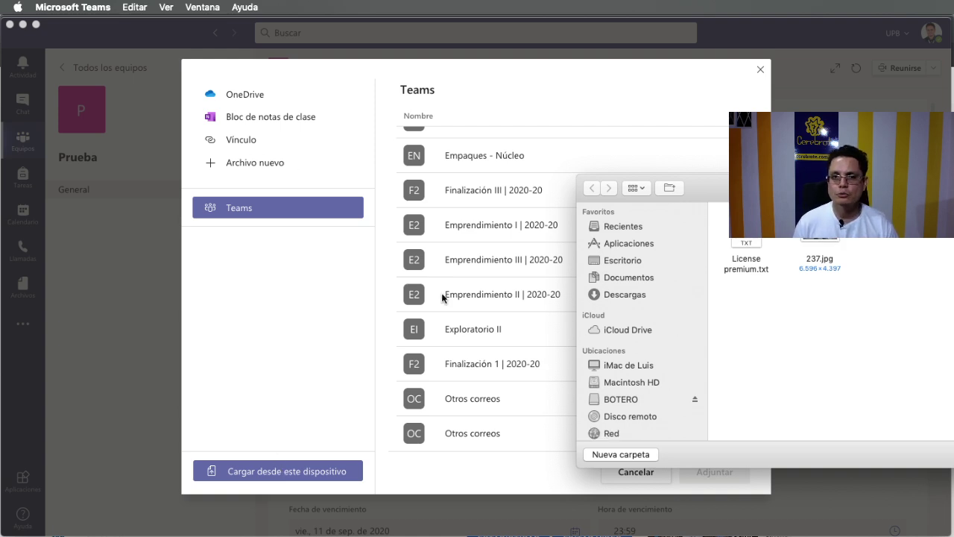
drag(724, 192, 490, 150)
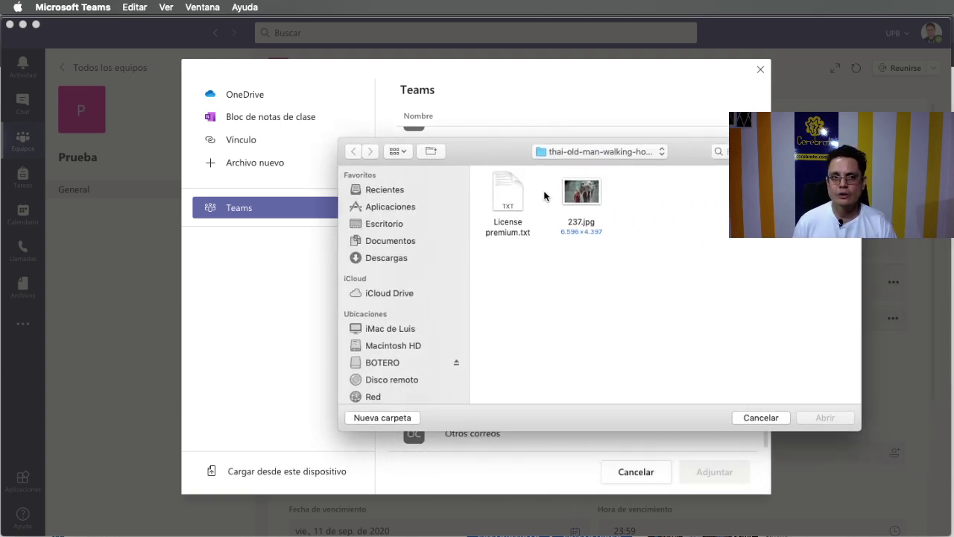
click(582, 195)
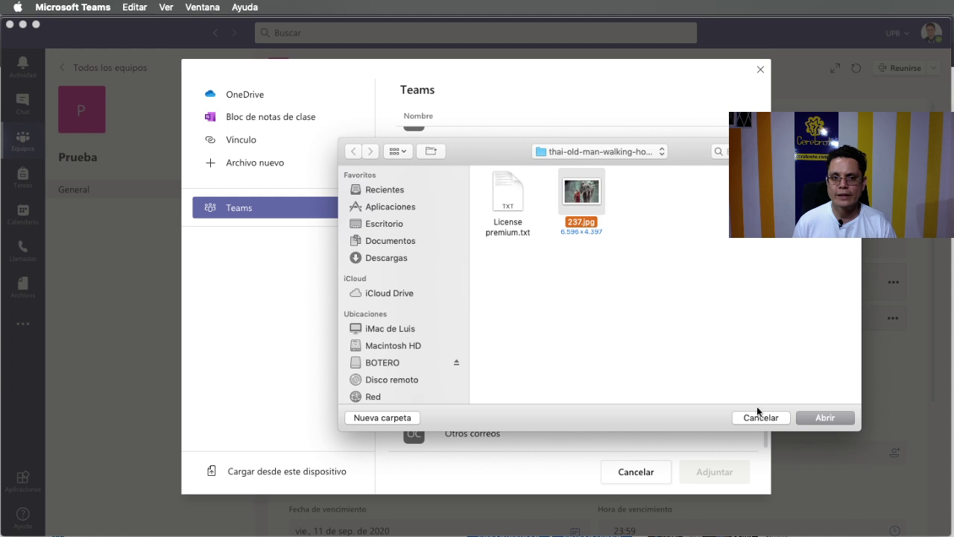
click(816, 418)
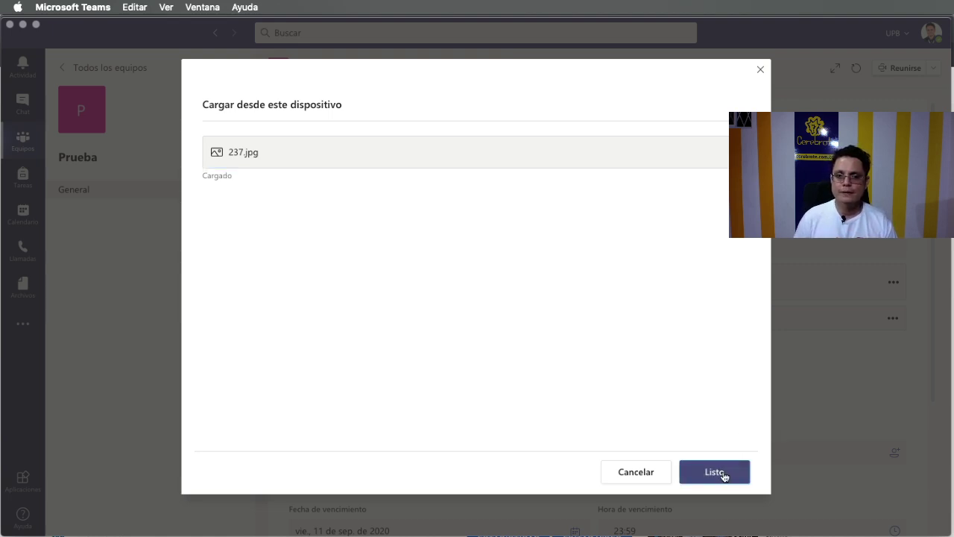
click(714, 472)
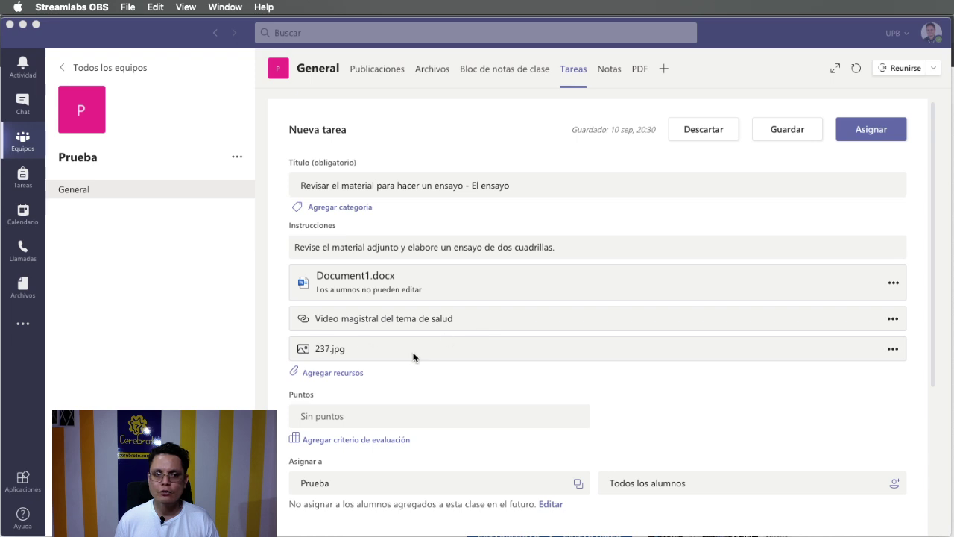
- Set the assignment's points to 100
scroll(414, 357, down, 3)
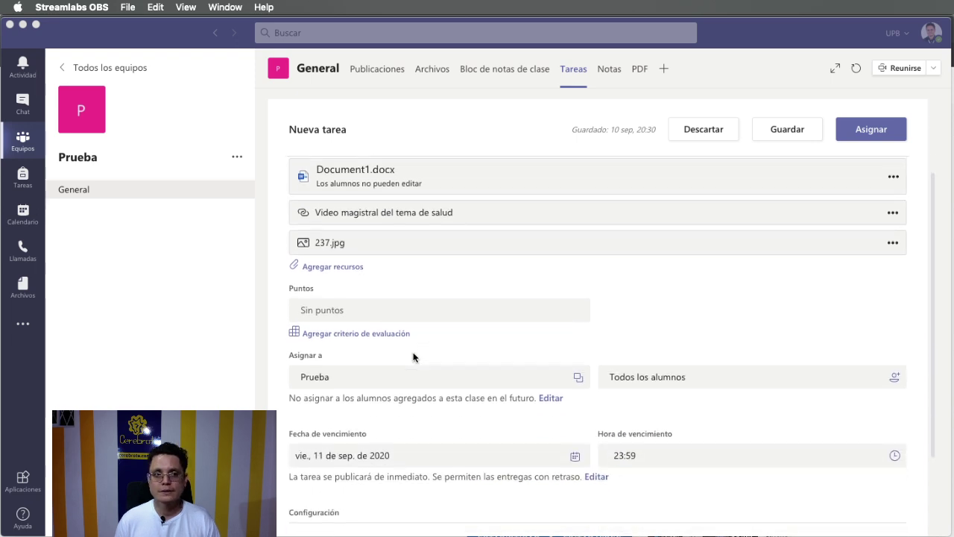
click(342, 317)
click(344, 310)
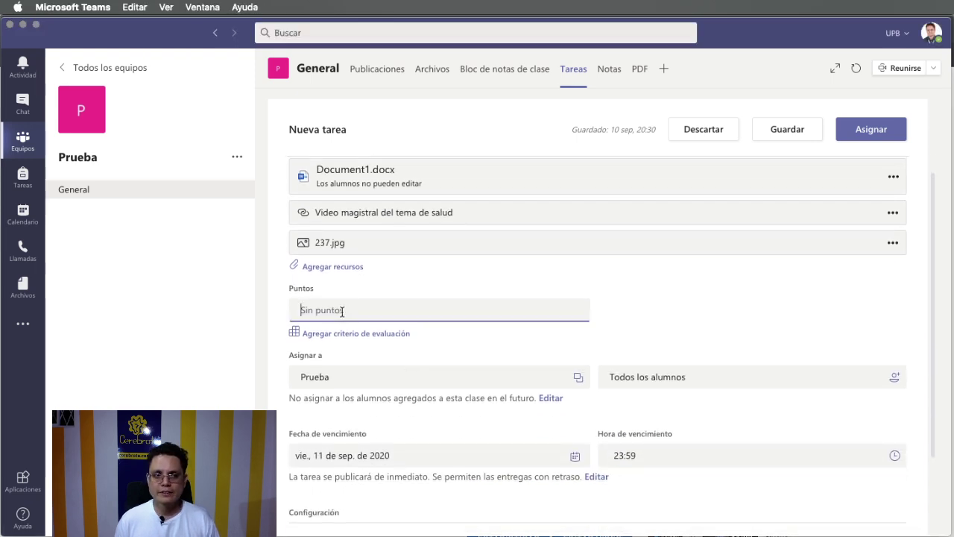
text(100)
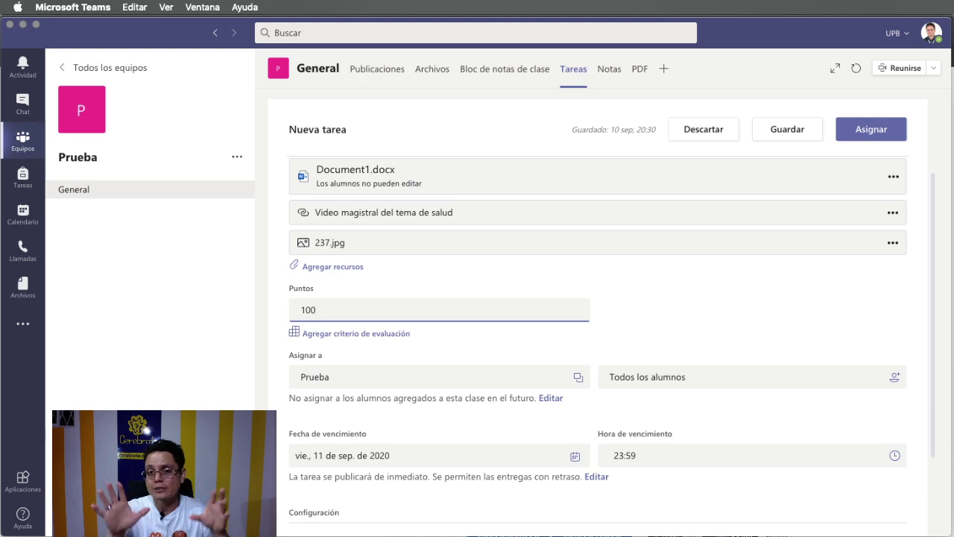
- Examine the options for adding an evaluation criterion to the assignment, and close them without adding one
scroll(341, 310, down, 3)
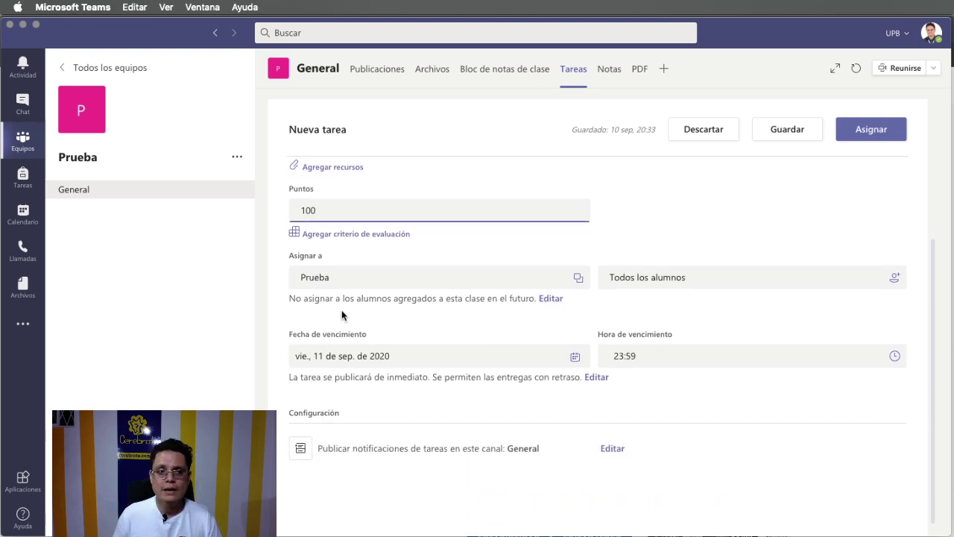
click(352, 234)
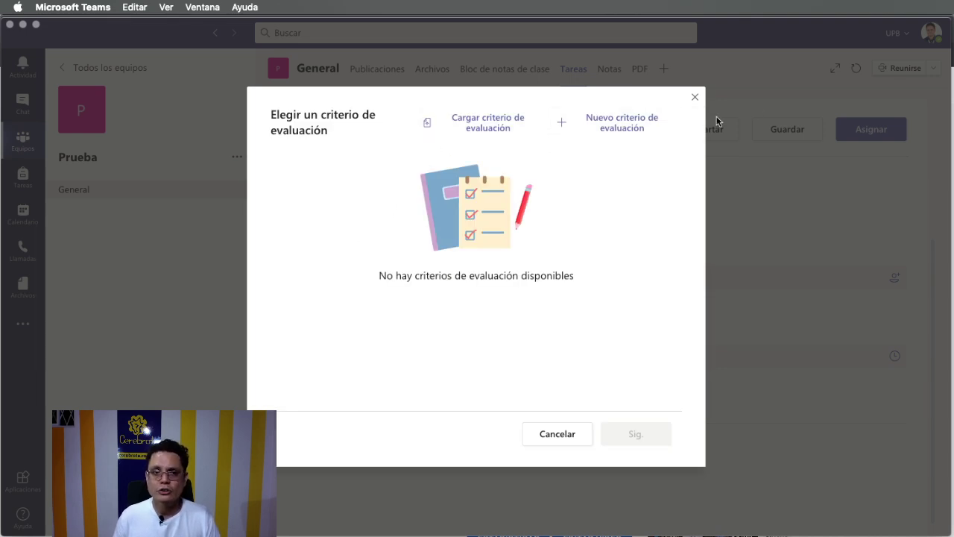
click(694, 97)
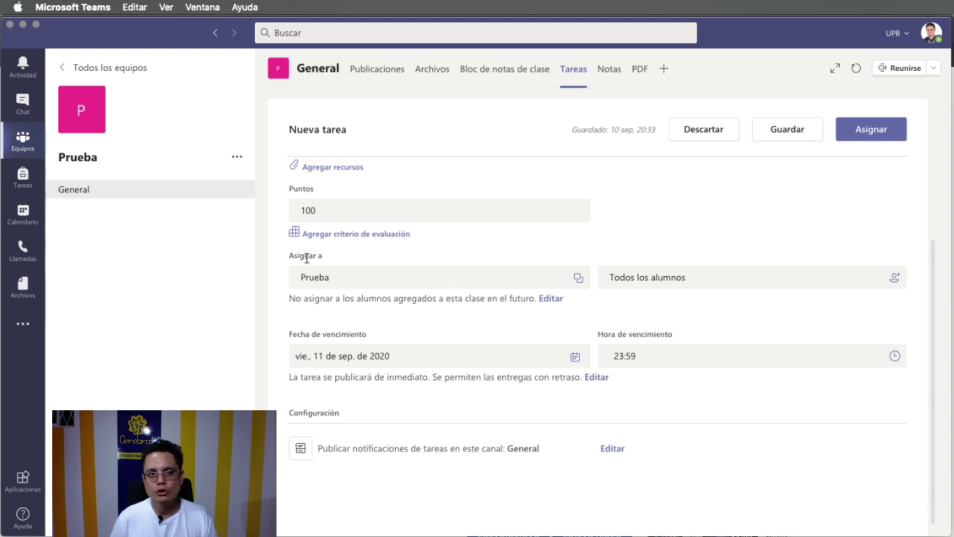
- Examine which classes and which individual students the assignment can be assigned to, without changing the selection
click(496, 286)
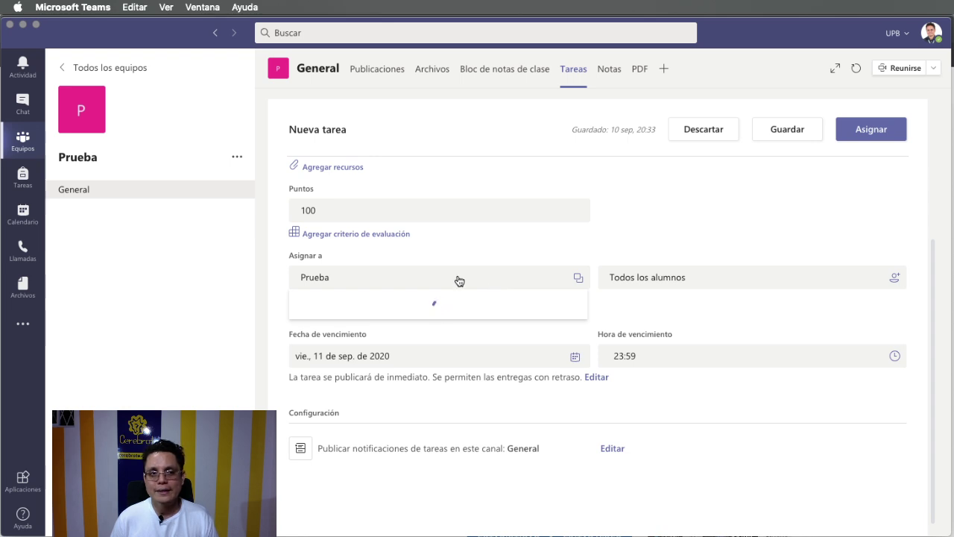
click(578, 279)
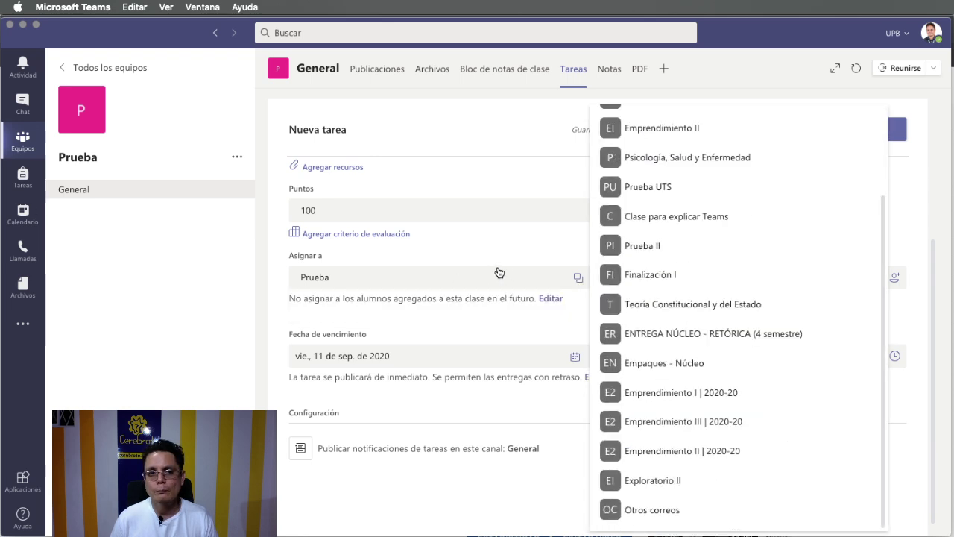
scroll(697, 274, up, 3)
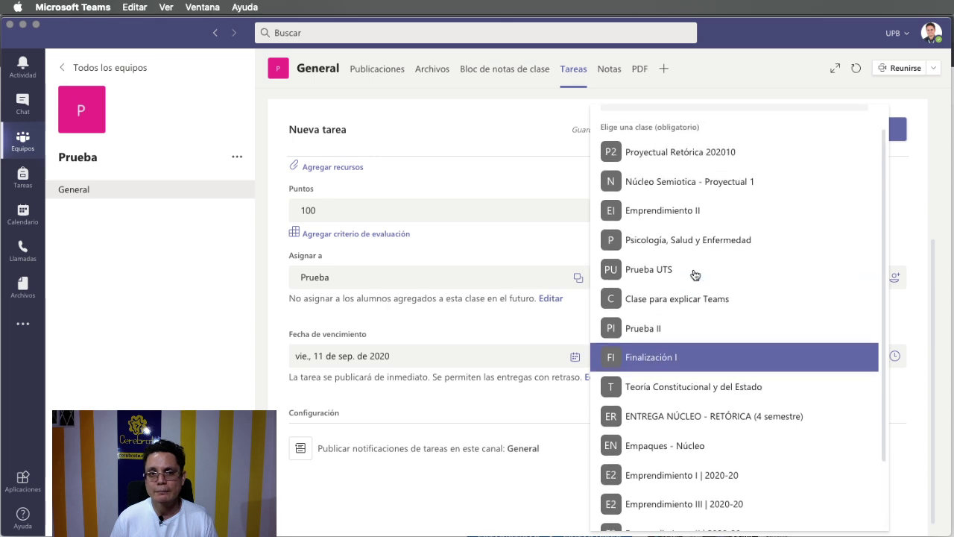
scroll(693, 274, down, 3)
click(695, 276)
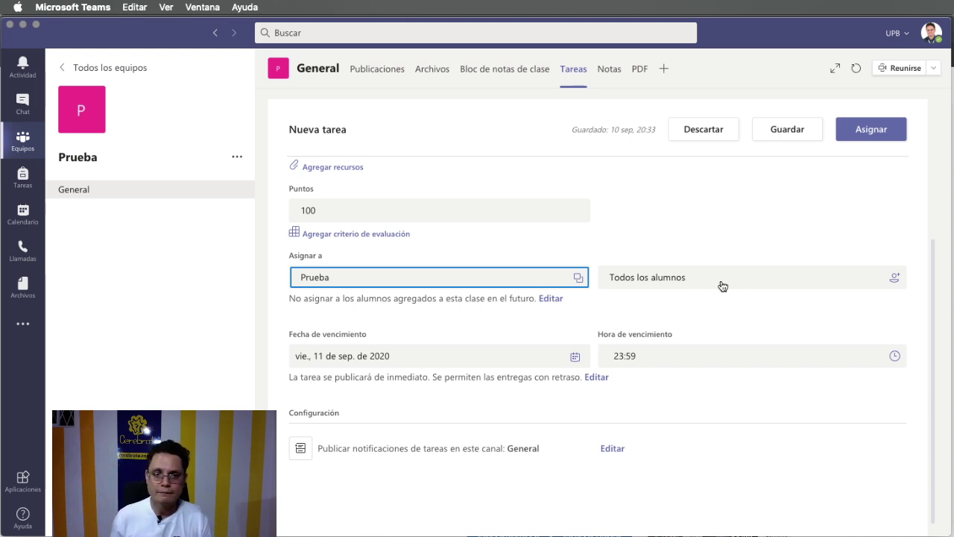
click(712, 284)
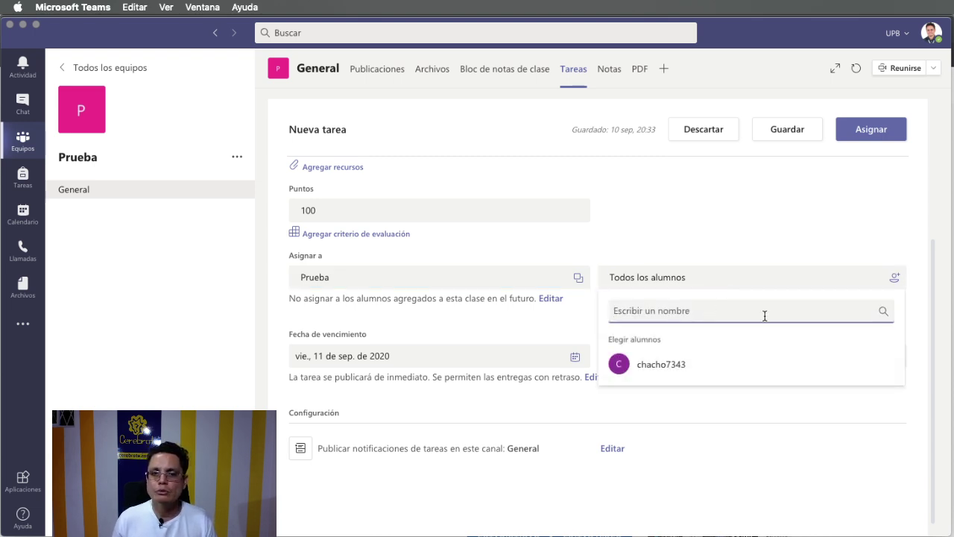
click(762, 246)
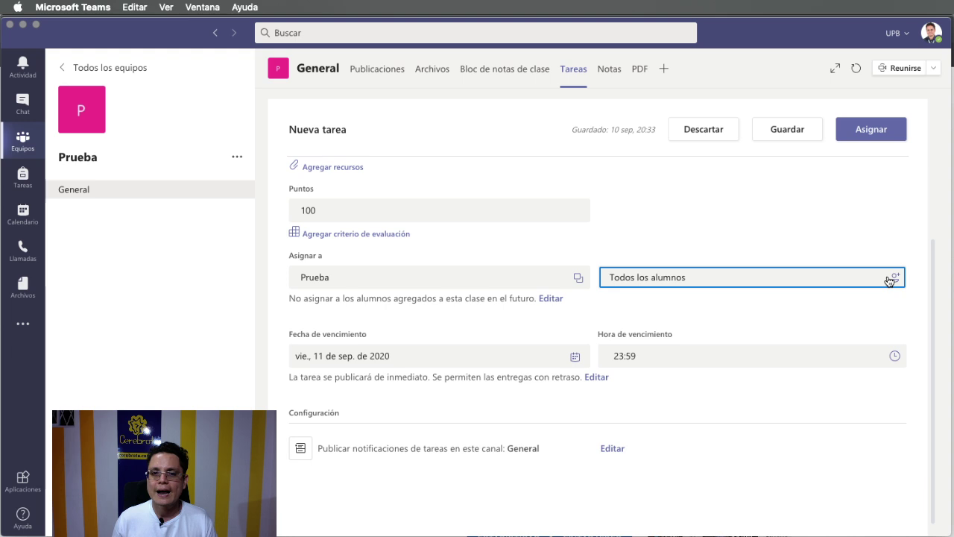
click(899, 283)
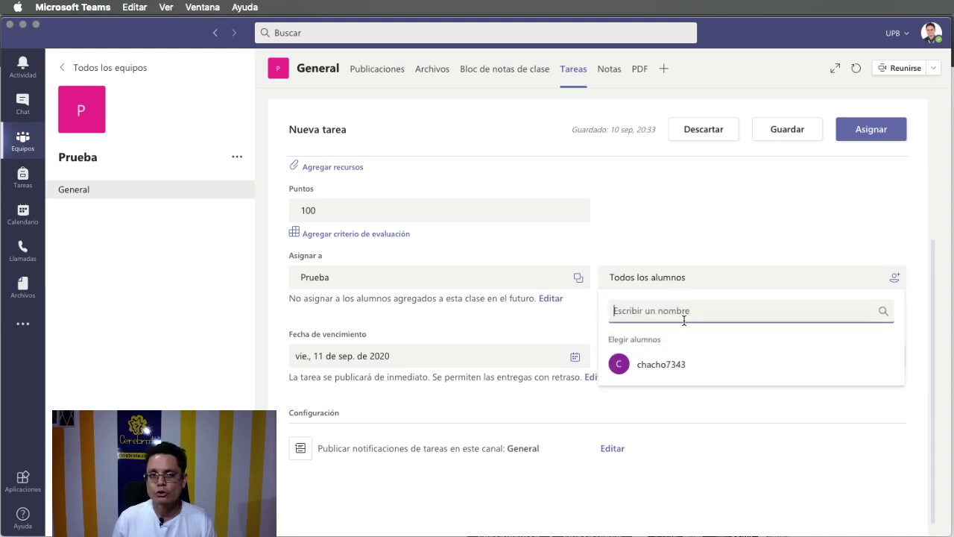
click(705, 208)
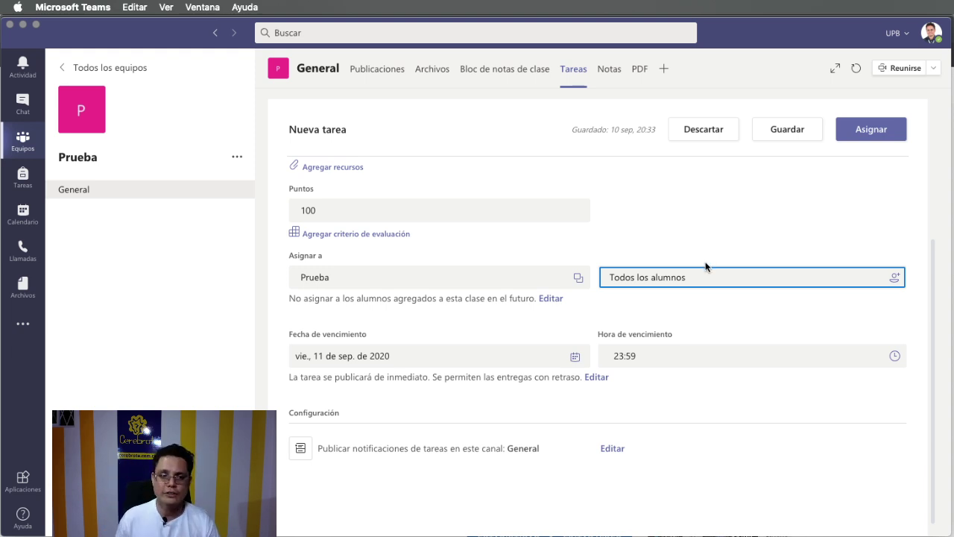
- Set the assignment's due date to Friday, 11 September 2020
scroll(705, 266, down, 1)
click(385, 352)
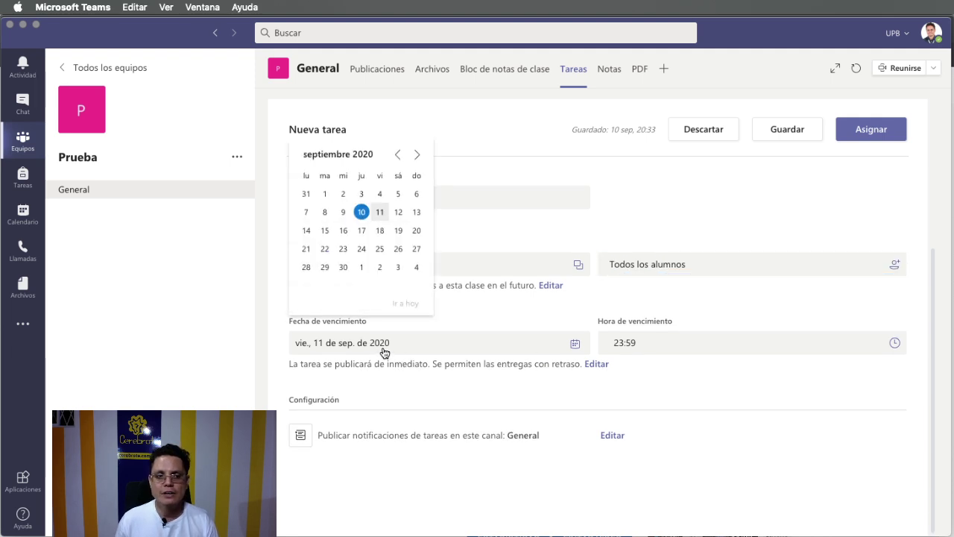
click(379, 212)
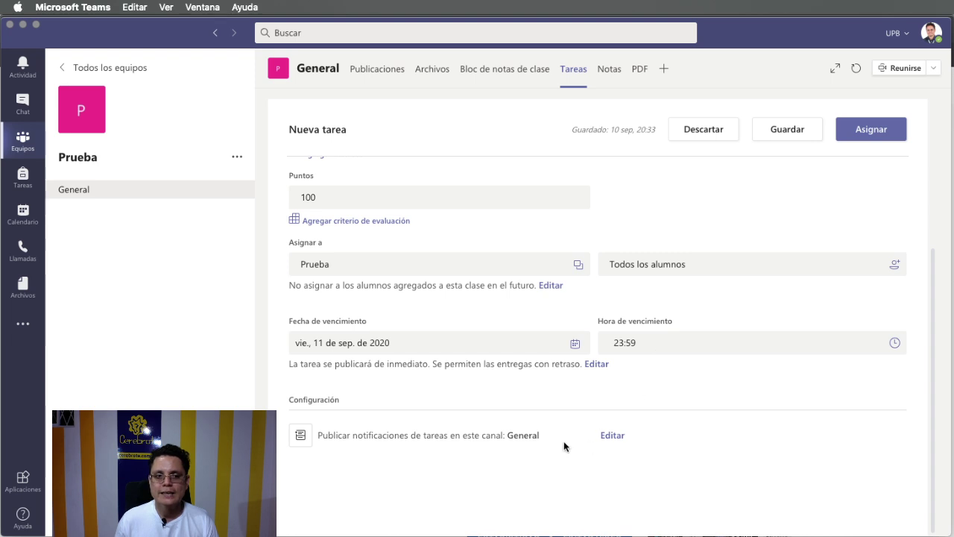
- Review the notification channel setting and the rest of the assignment form, and assign the essay task to the students
drag(325, 437, 535, 436)
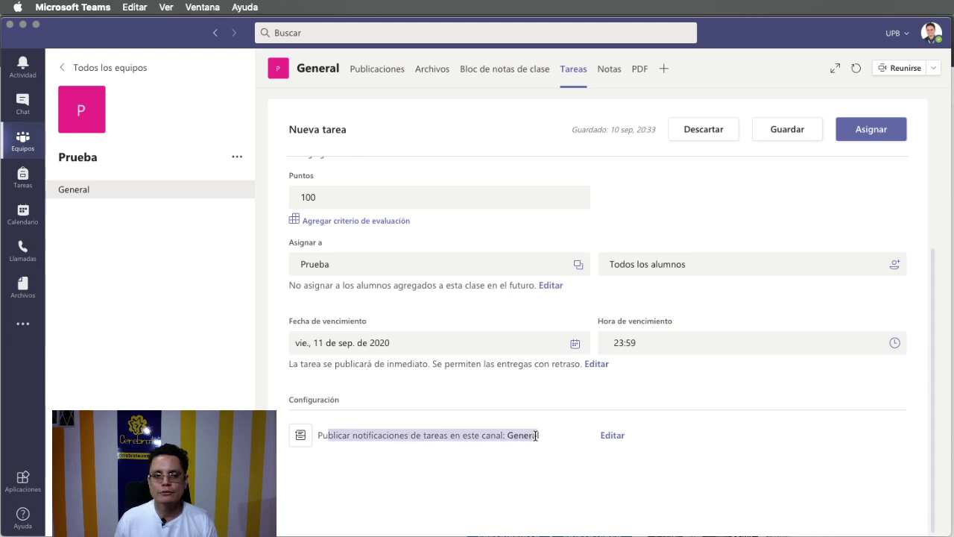
click(721, 459)
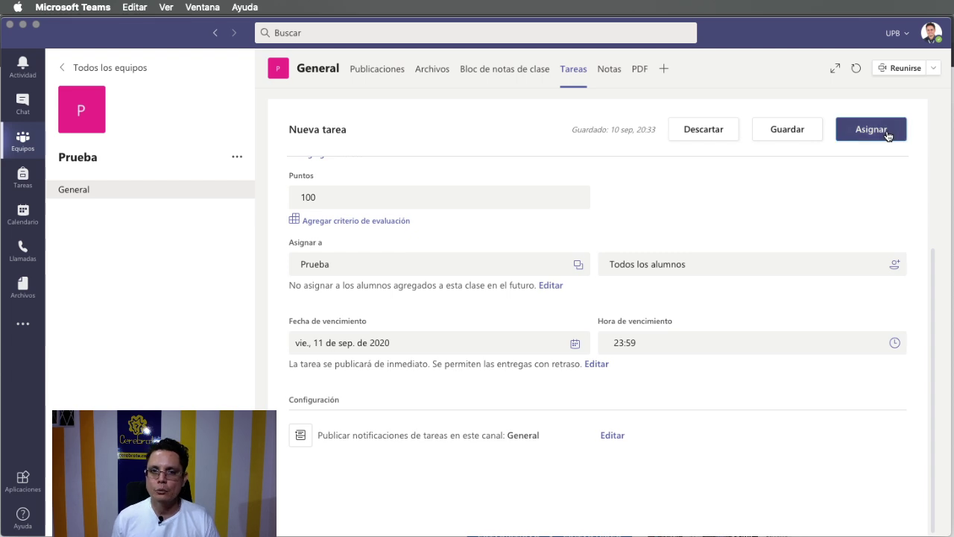
scroll(861, 264, up, 5)
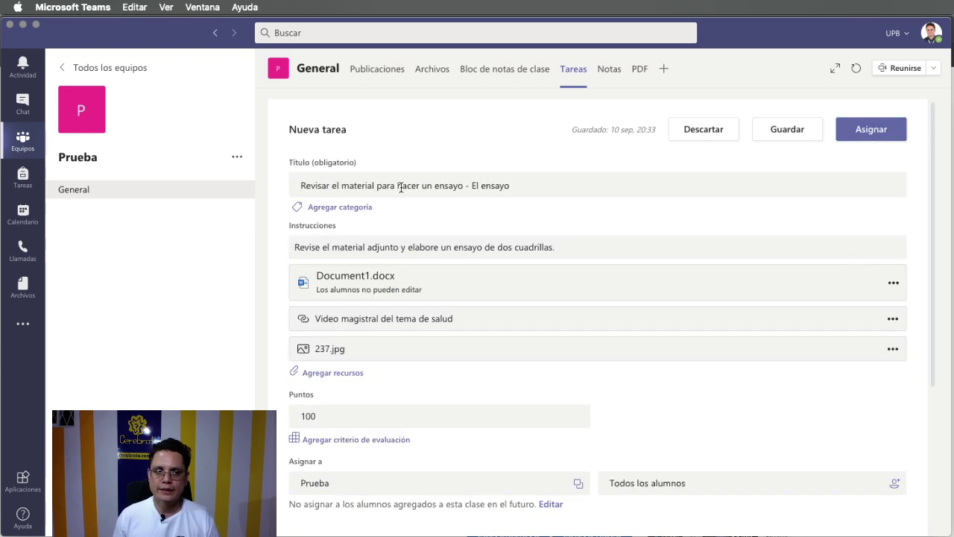
scroll(435, 340, down, 5)
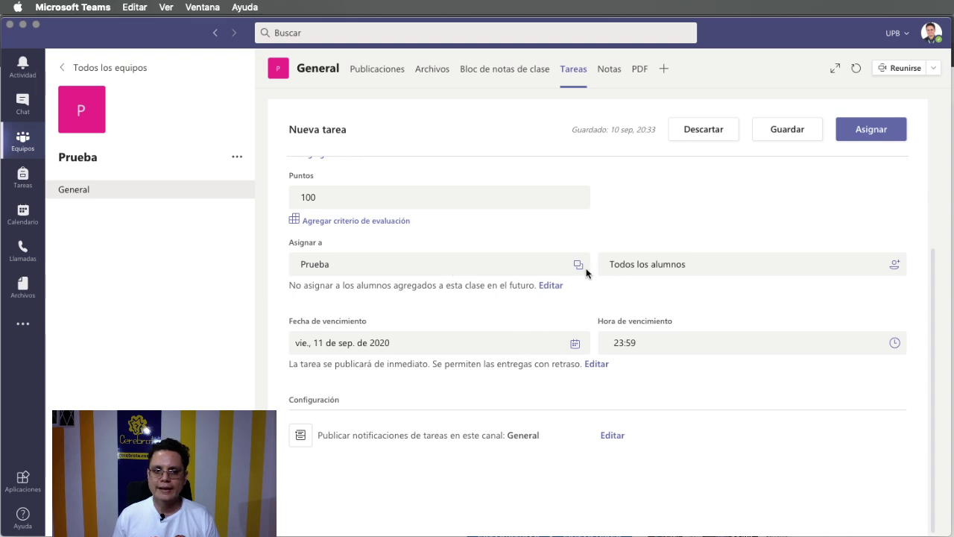
click(874, 136)
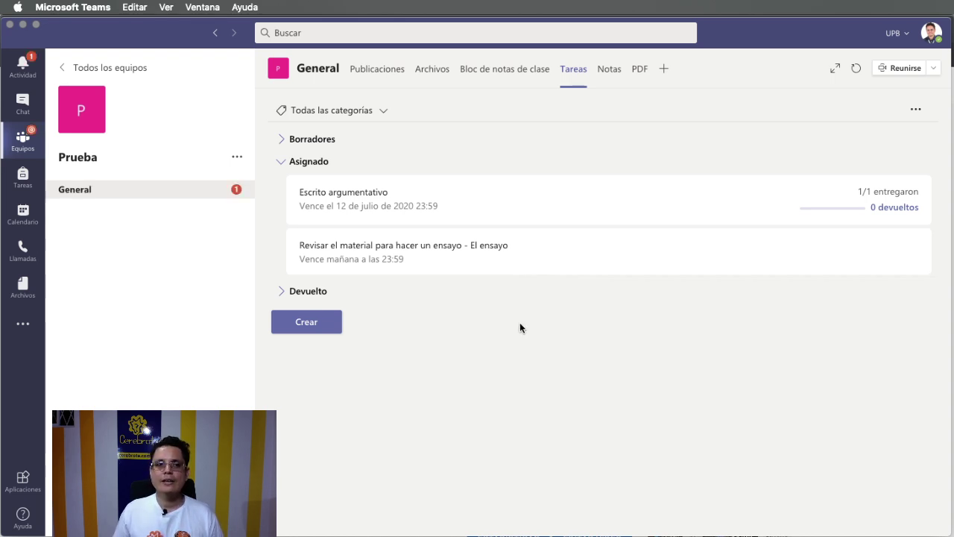
- Check the assignment's announcement in the General channel's posts, and open the new essay task from the team's assigned tasks
click(105, 196)
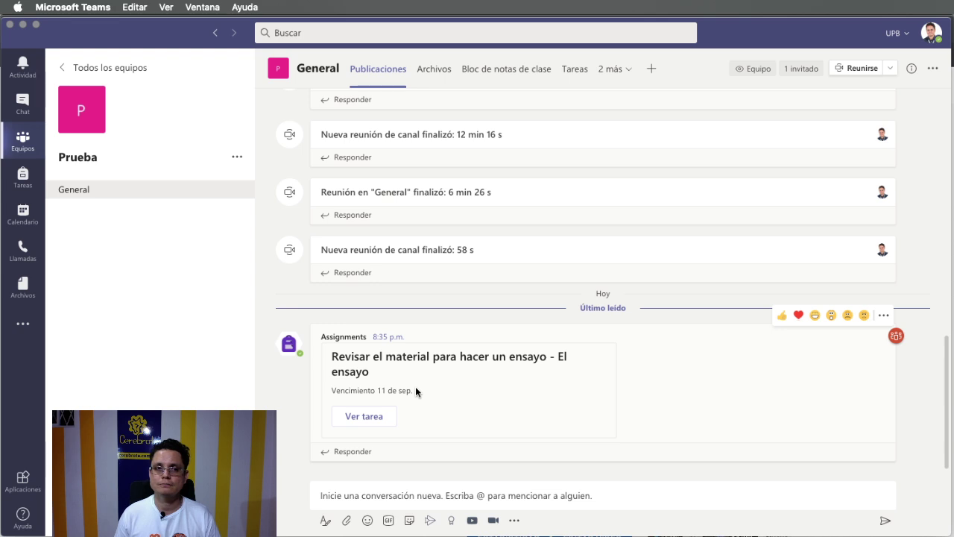
click(581, 70)
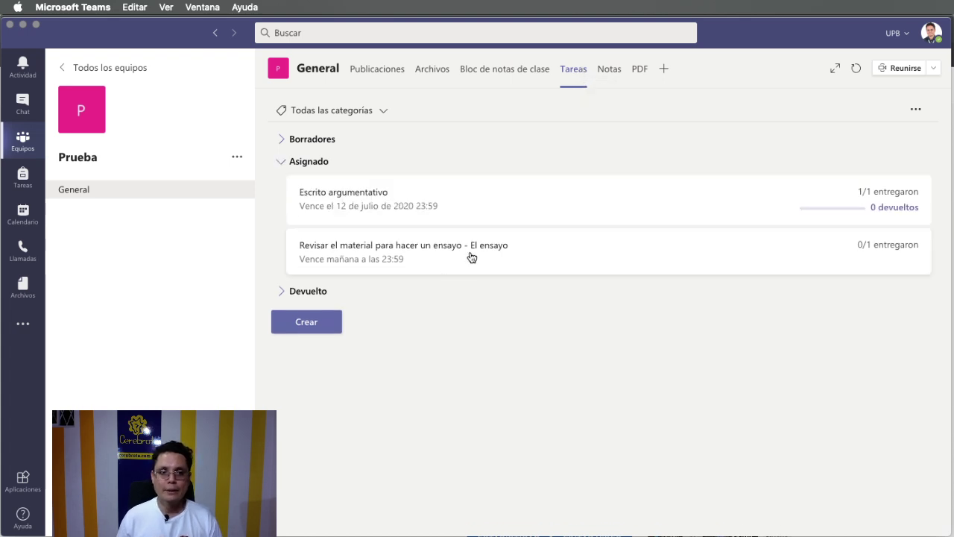
click(470, 258)
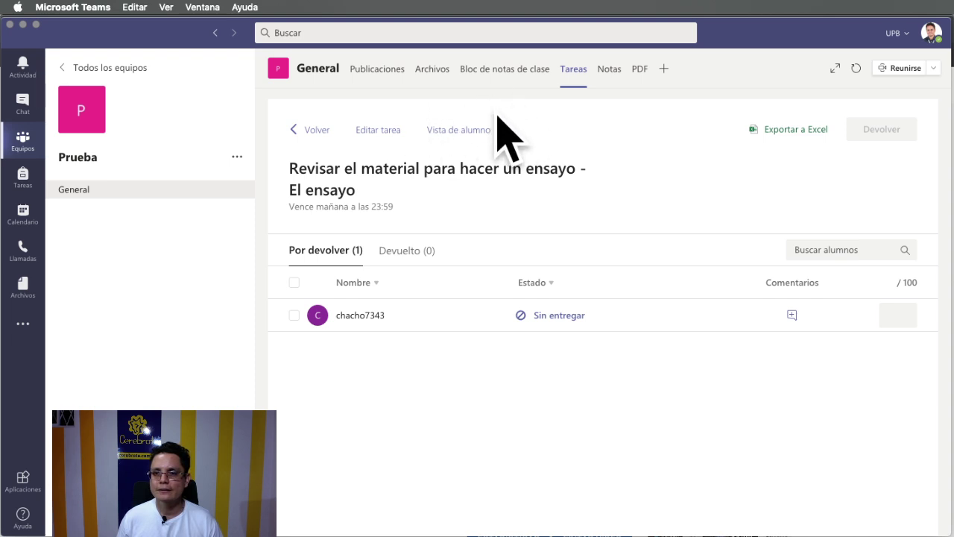
- Show the essay assignment as a student sees it and read its instructions
click(444, 133)
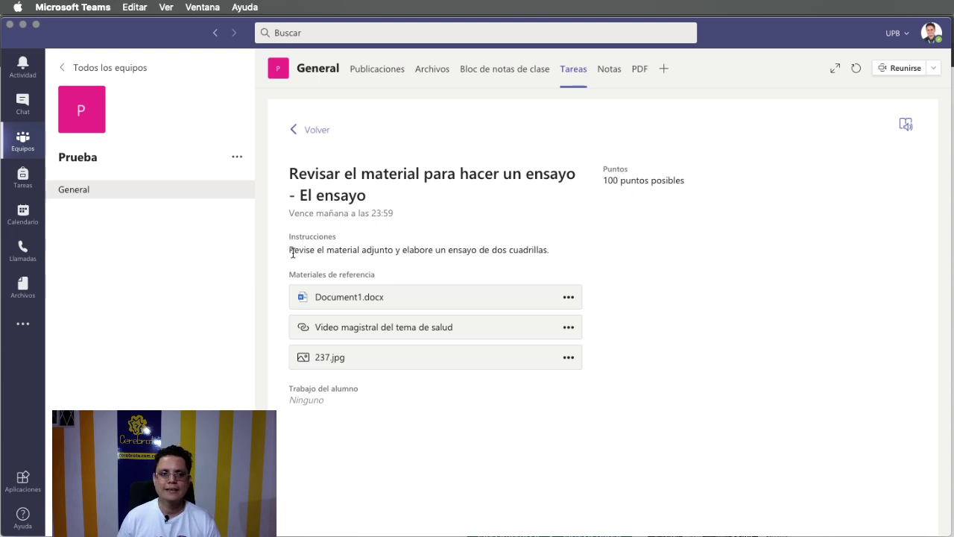
drag(286, 251, 485, 249)
click(485, 249)
triple_click(486, 249)
click(658, 263)
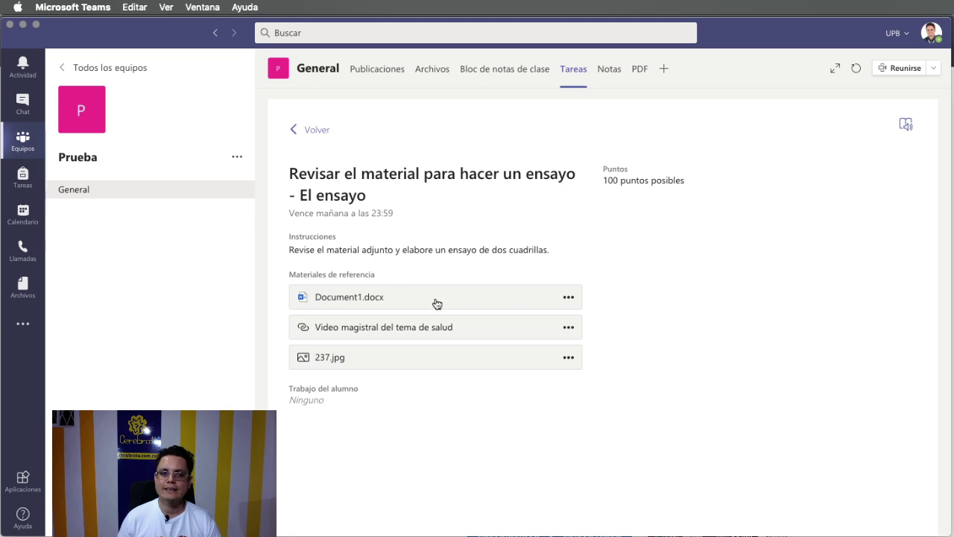
- Preview the reference materials Document1.docx, the health video link and 237.jpg, closing the document and image previews
click(507, 305)
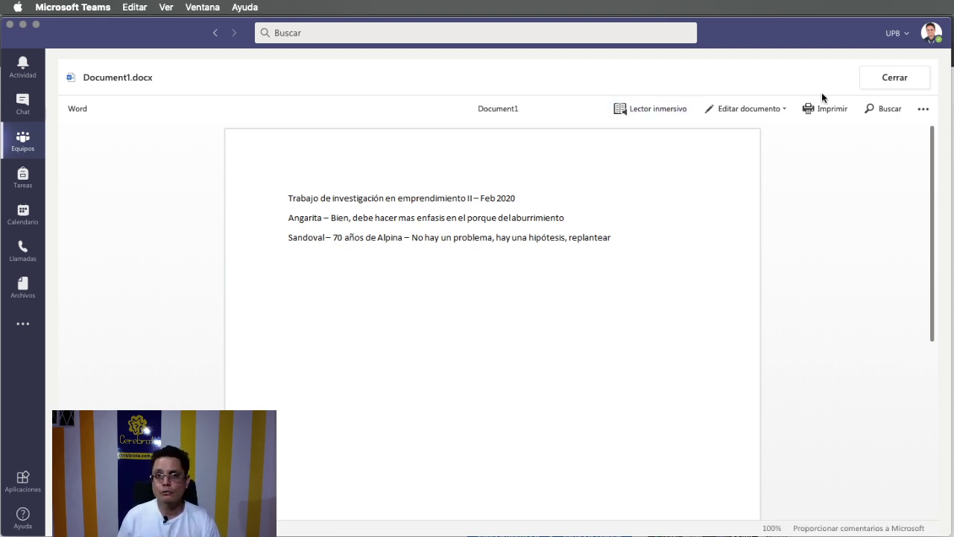
click(882, 81)
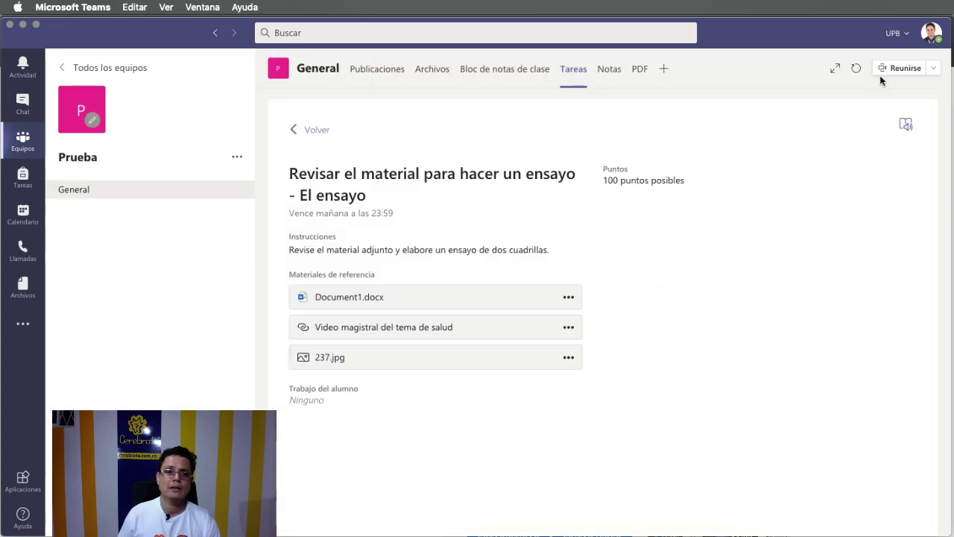
click(361, 332)
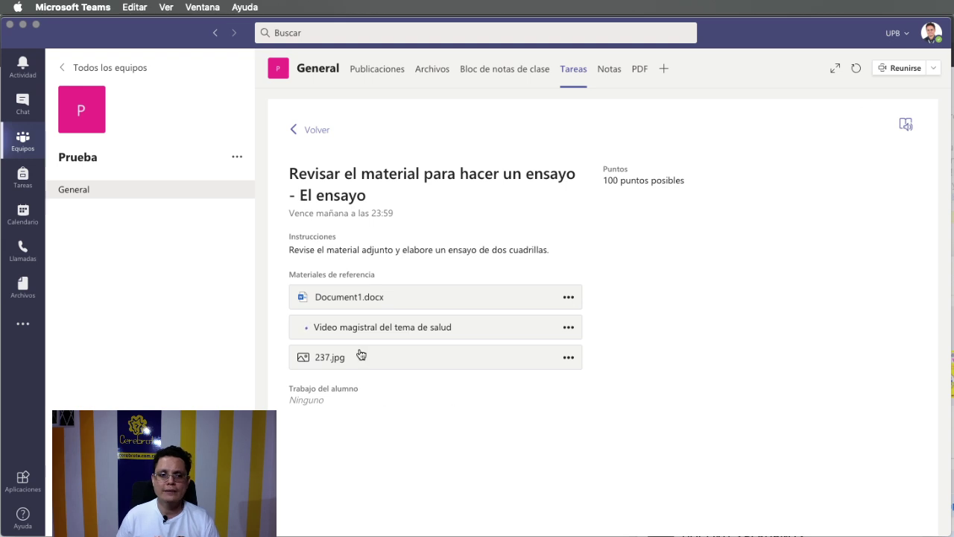
click(361, 355)
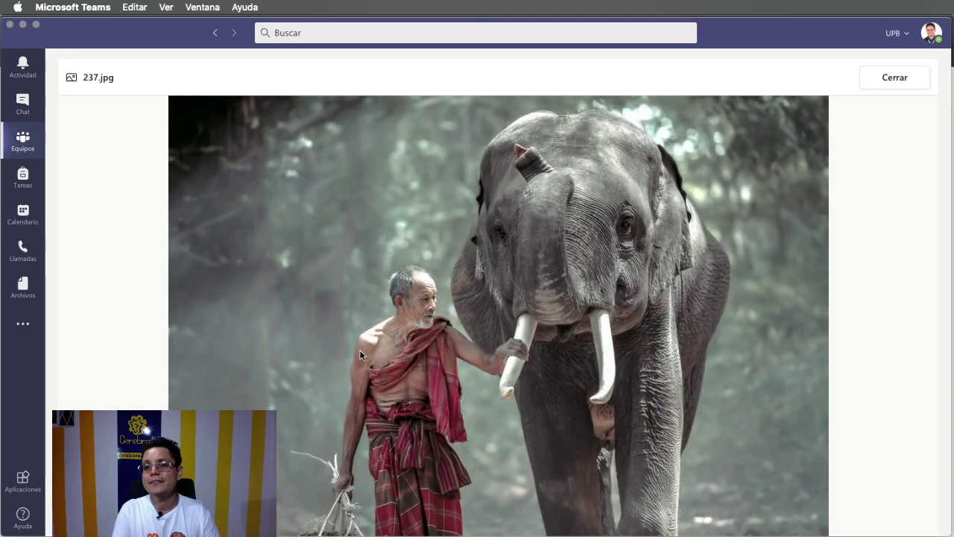
click(898, 83)
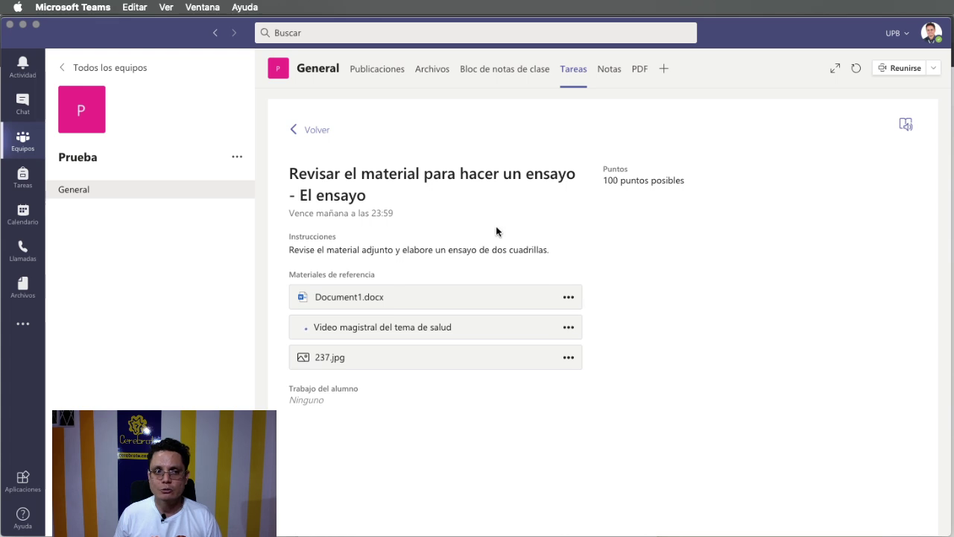
- Leave the student view and return to the General channel's posts
click(316, 131)
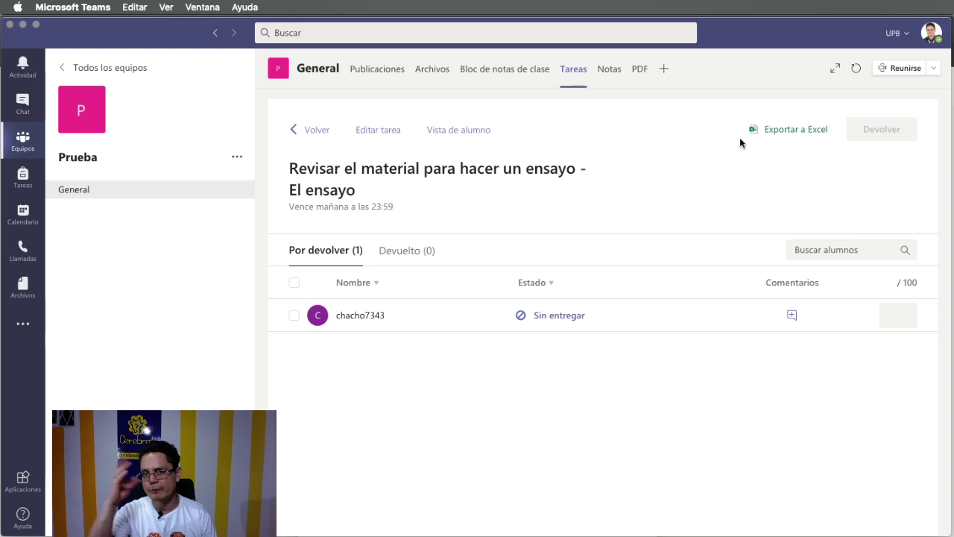
click(91, 195)
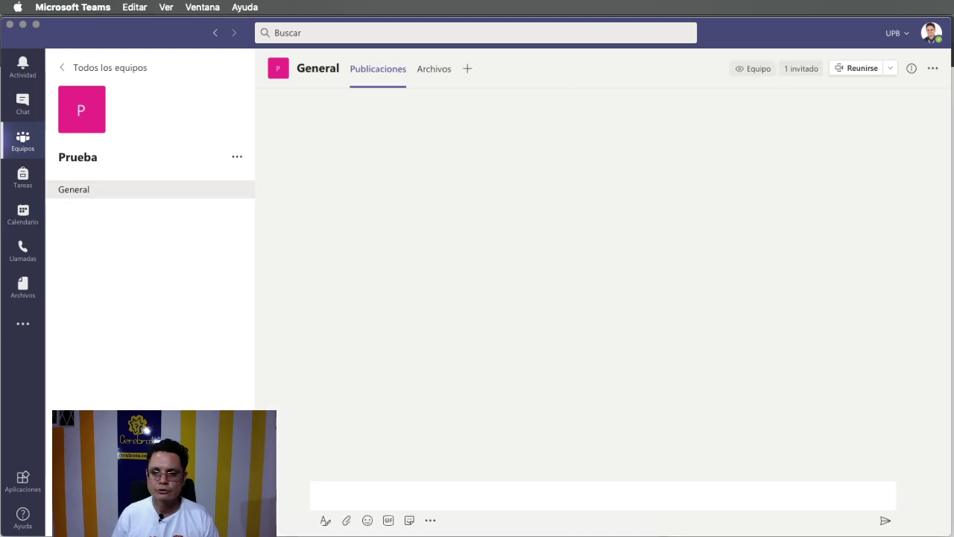
key(super+Tab)
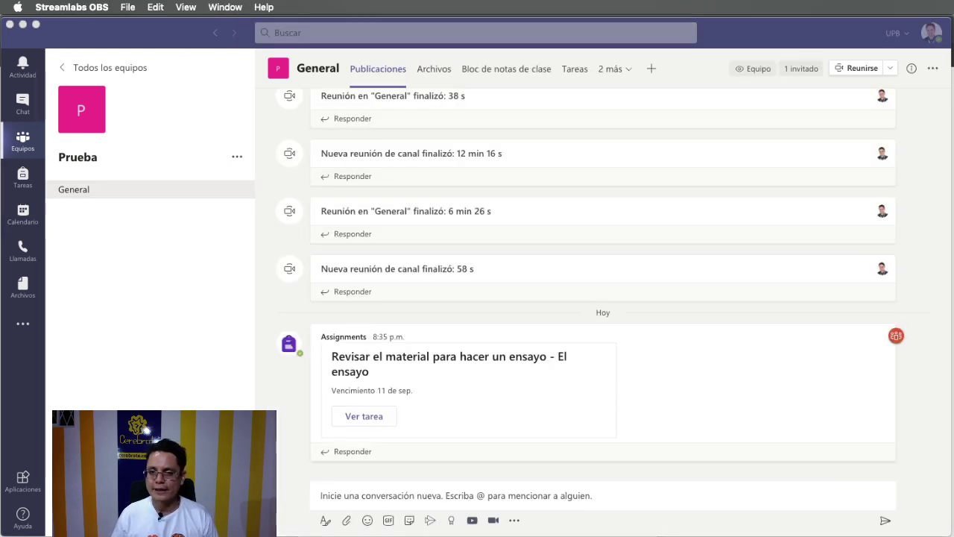